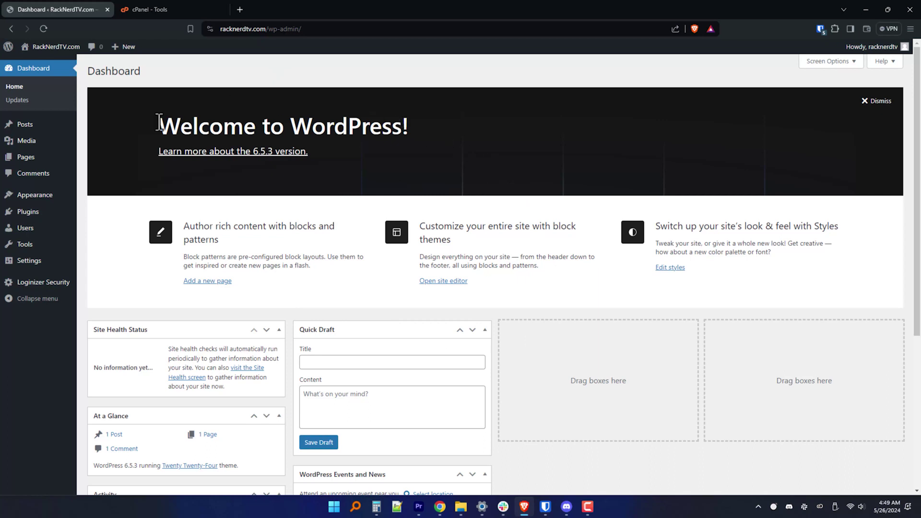
Step: Search the WordPress plugin directory for "duplicator", then install and activate the Duplicator – WordPress Migration & Backup Plugin
{"action": "mouse_move", "coordinate": [48, 217]}
{"action": "left_click", "coordinate": [100, 228]}
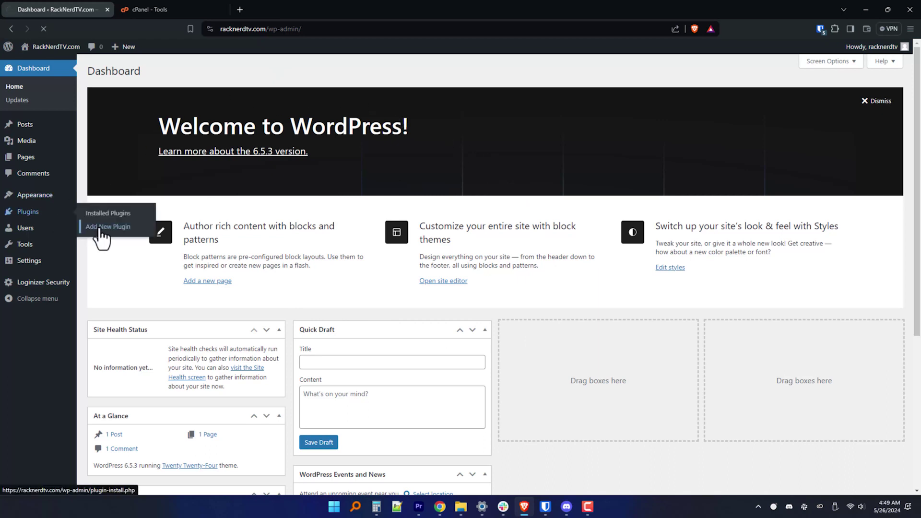
{"action": "left_click", "coordinate": [796, 99]}
{"action": "type", "text": "duplicato"}
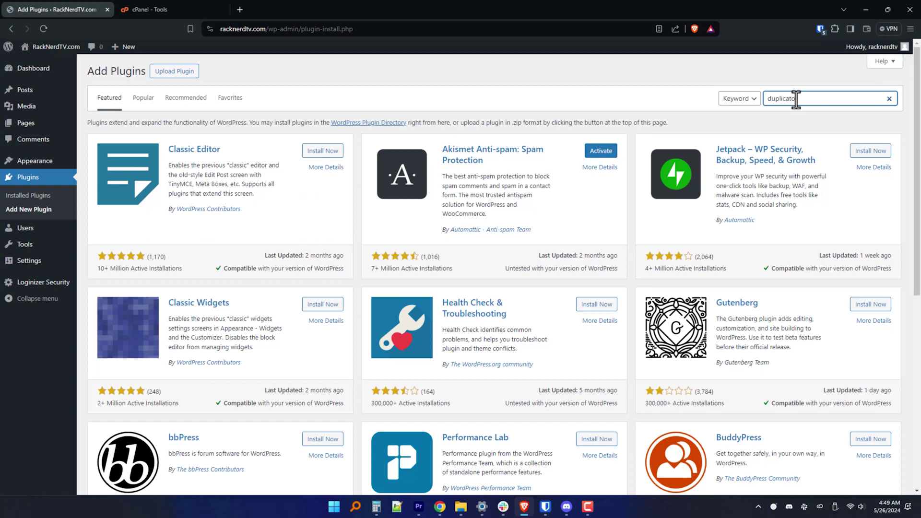
{"action": "type", "text": "r"}
{"action": "left_click", "coordinate": [329, 153]}
{"action": "left_click", "coordinate": [330, 153]}
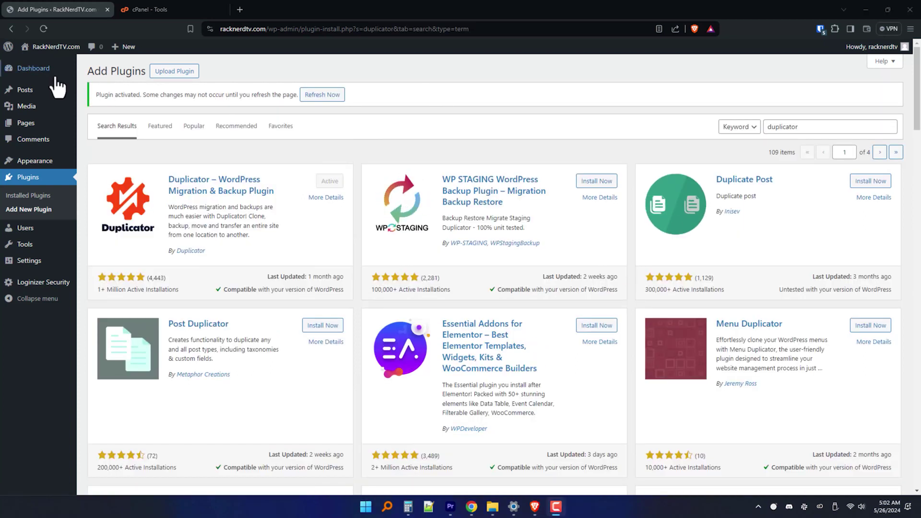
Step: Reload the dashboard, open Duplicator's package list and start a new package
{"action": "left_click", "coordinate": [27, 76]}
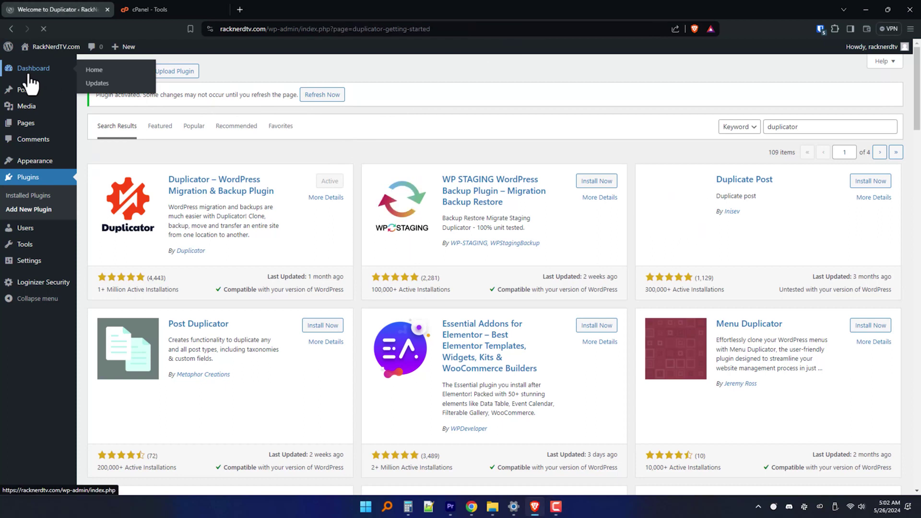
{"action": "mouse_move", "coordinate": [41, 302]}
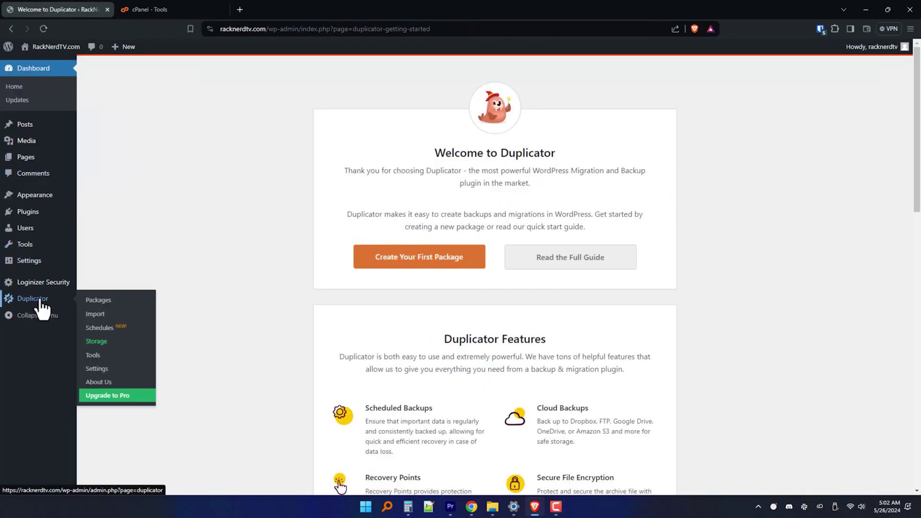
{"action": "left_click", "coordinate": [93, 302]}
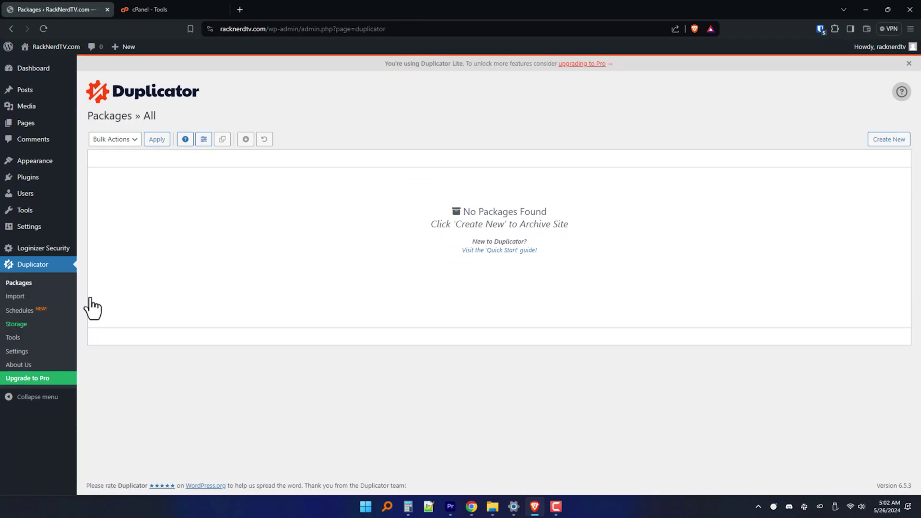
{"action": "left_click", "coordinate": [887, 139]}
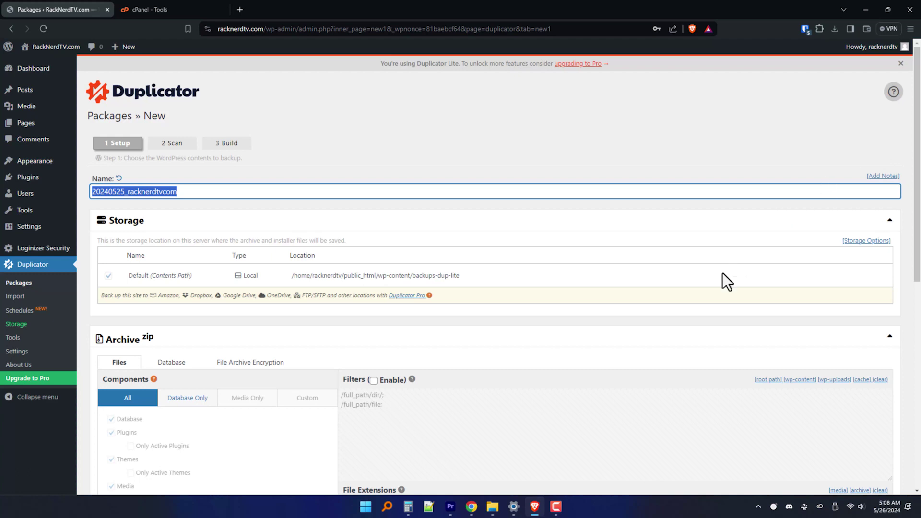
Step: Review the package's default storage, archive and installer settings, then scan the site and build the package
{"action": "scroll", "coordinate": [722, 272], "scroll_direction": "down", "scroll_amount": 8}
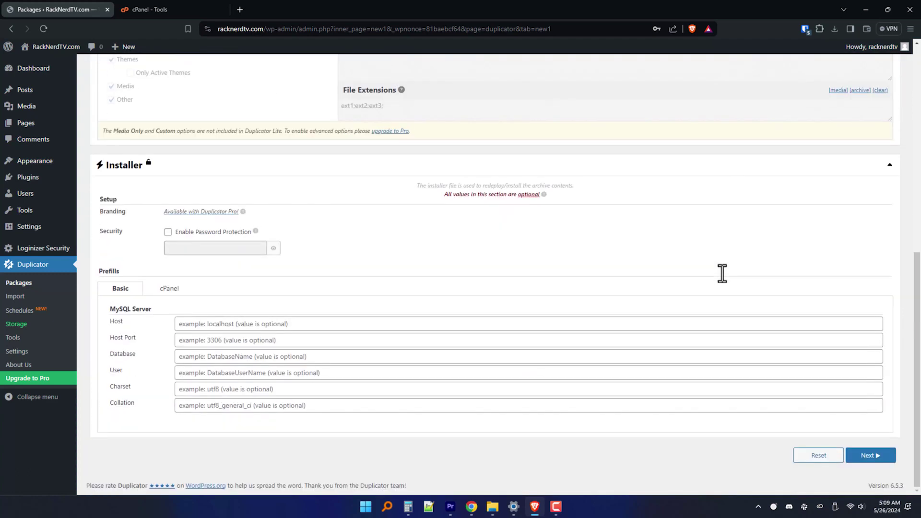
{"action": "scroll", "coordinate": [723, 272], "scroll_direction": "up", "scroll_amount": 8}
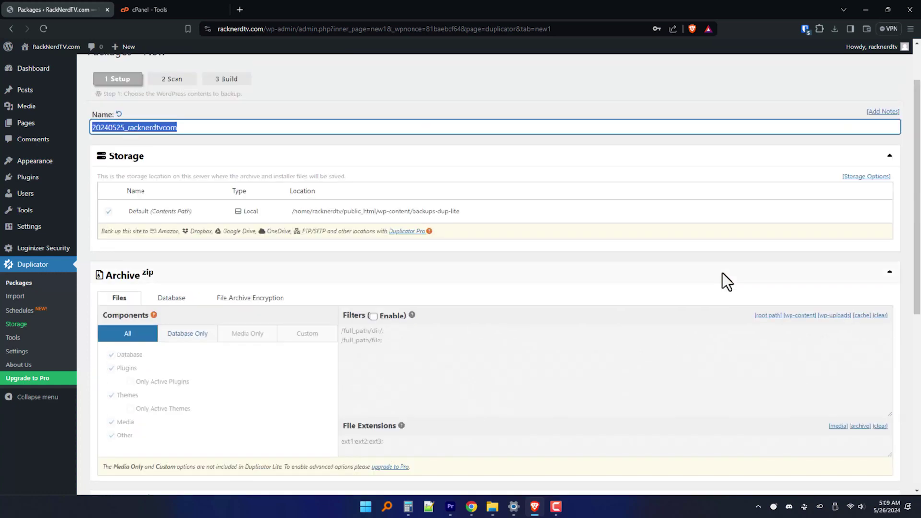
{"action": "scroll", "coordinate": [722, 272], "scroll_direction": "down", "scroll_amount": 2}
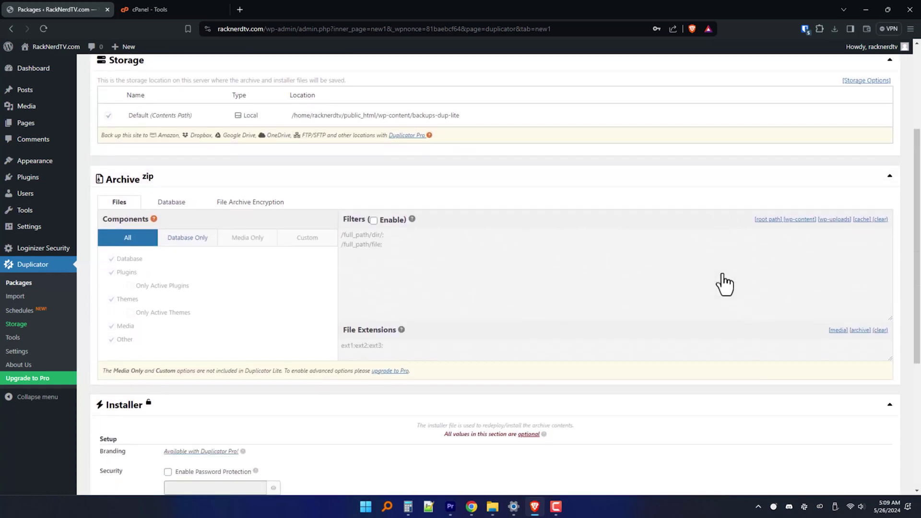
{"action": "scroll", "coordinate": [723, 278], "scroll_direction": "down", "scroll_amount": 4}
{"action": "scroll", "coordinate": [722, 273], "scroll_direction": "up", "scroll_amount": 4}
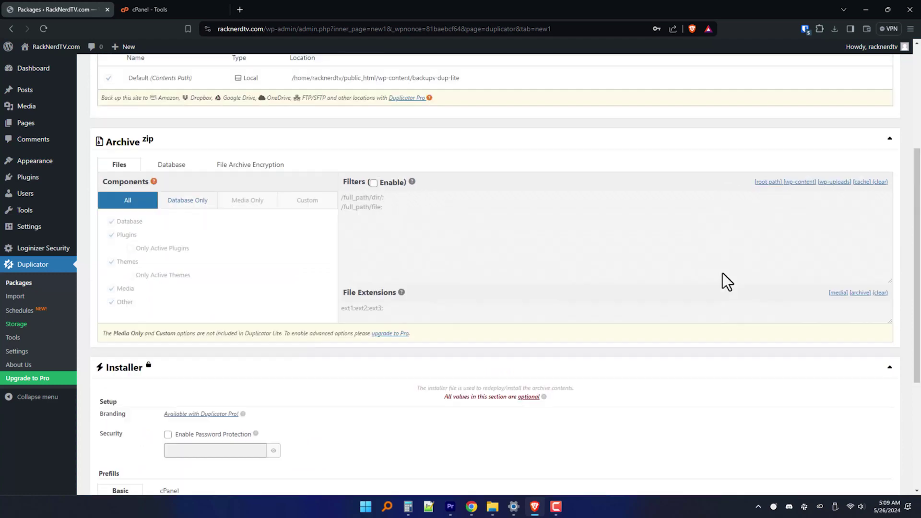
{"action": "scroll", "coordinate": [722, 273], "scroll_direction": "up", "scroll_amount": 3}
{"action": "scroll", "coordinate": [722, 274], "scroll_direction": "down", "scroll_amount": 8}
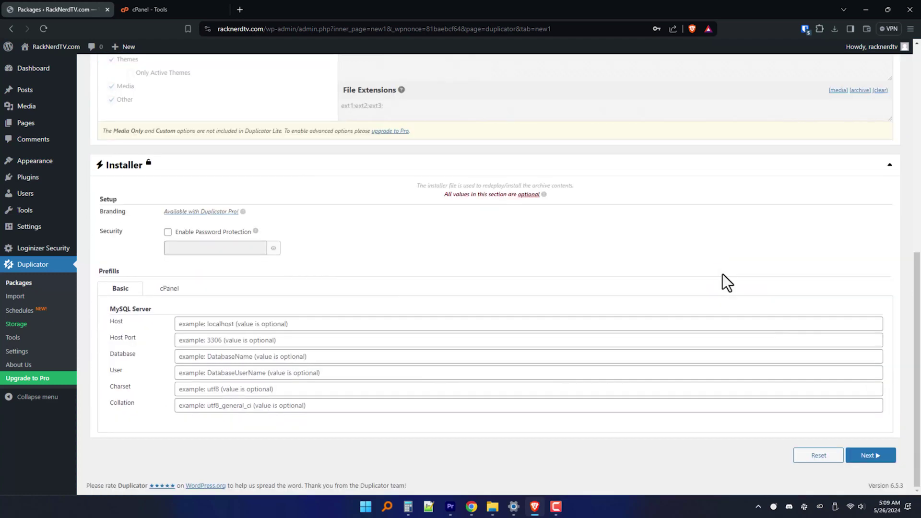
{"action": "left_click", "coordinate": [854, 458]}
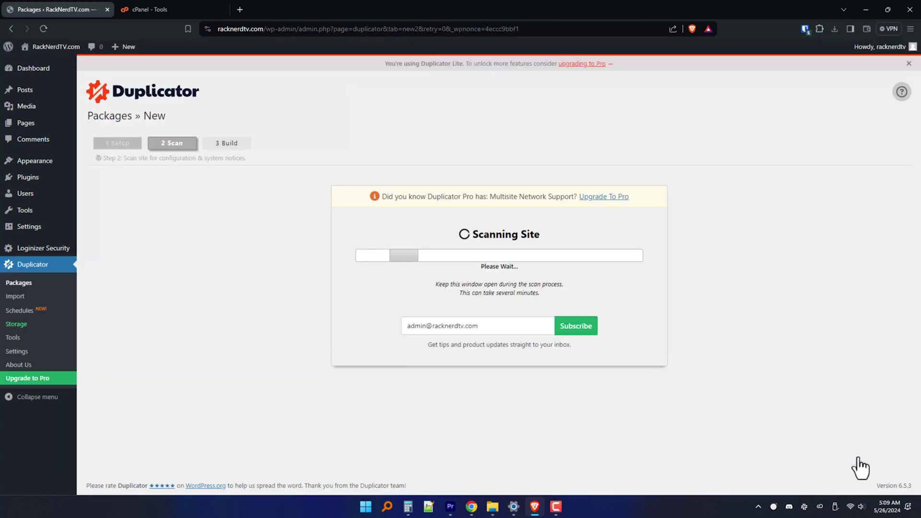
{"action": "scroll", "coordinate": [860, 468], "scroll_direction": "down", "scroll_amount": 1}
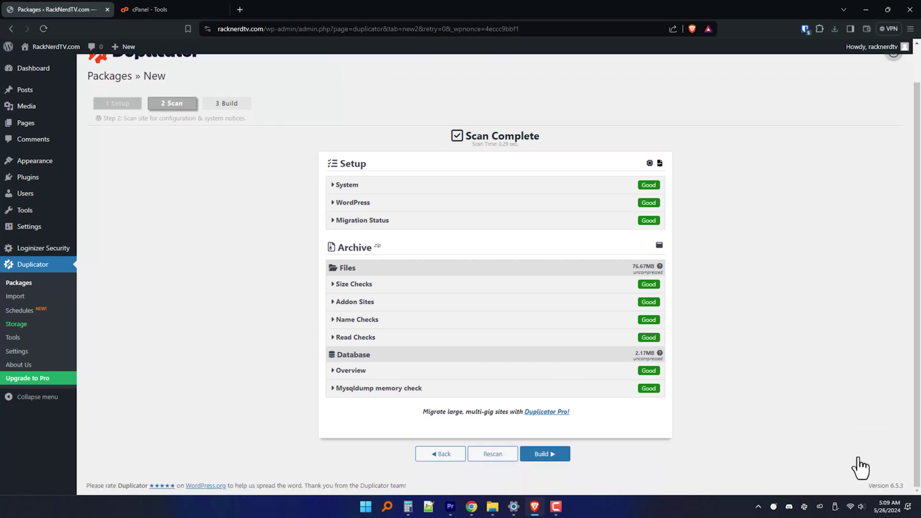
{"action": "left_click", "coordinate": [544, 460]}
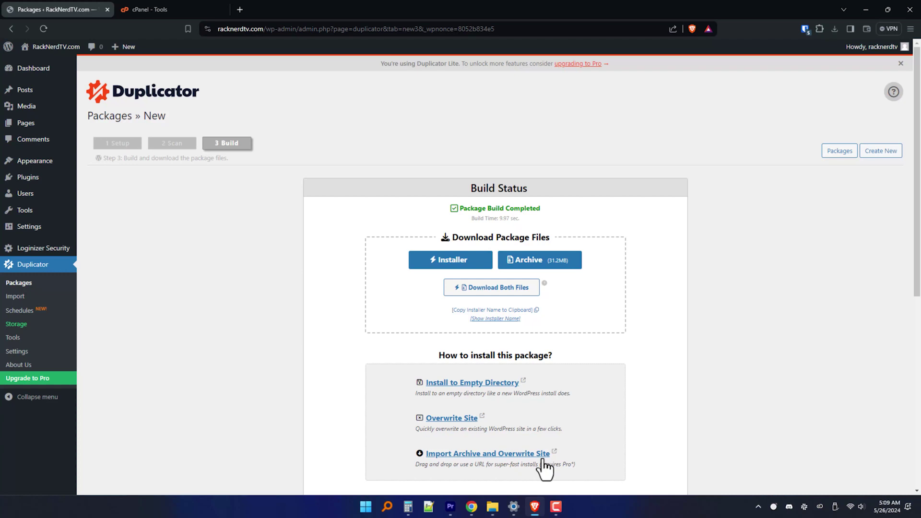
Step: Download both package files to the DOWNLOADS folder, replacing the existing installer.php and keeping the archive zip's suggested name
{"action": "left_click", "coordinate": [507, 294]}
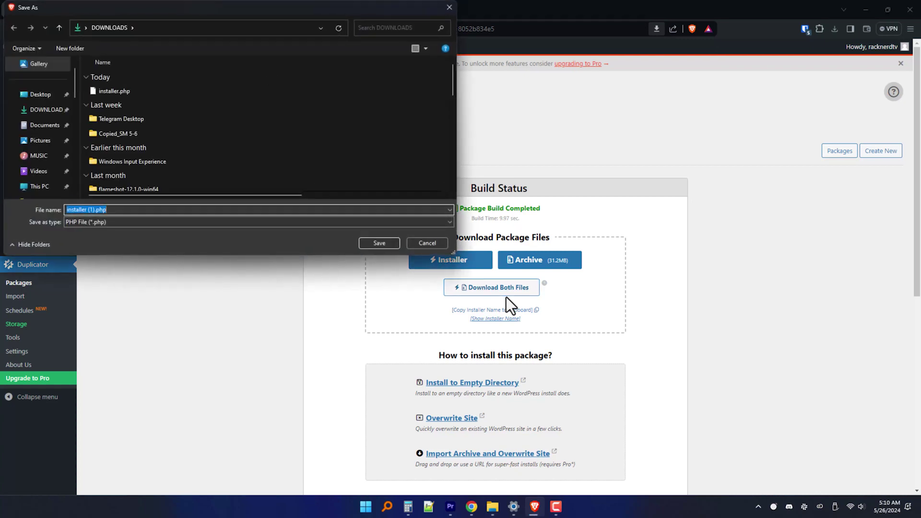
{"action": "left_click", "coordinate": [200, 92]}
{"action": "left_click", "coordinate": [364, 243]}
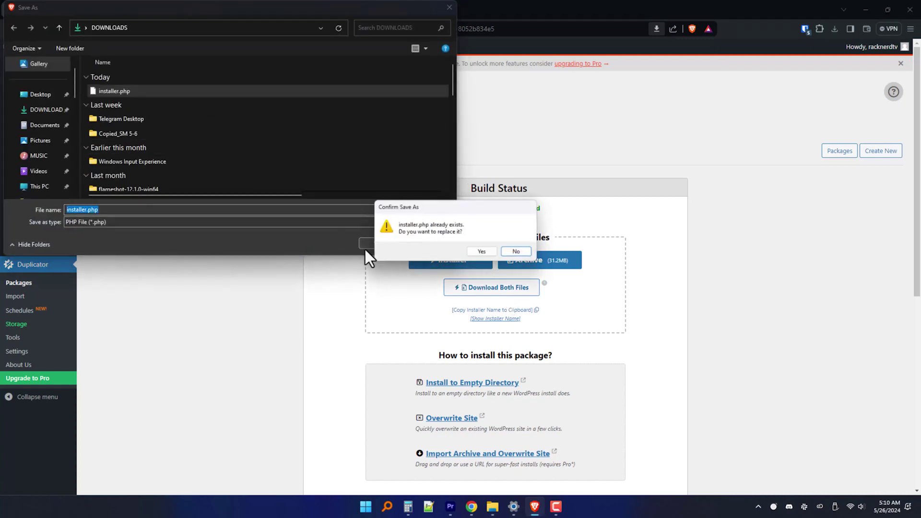
{"action": "left_click", "coordinate": [475, 252]}
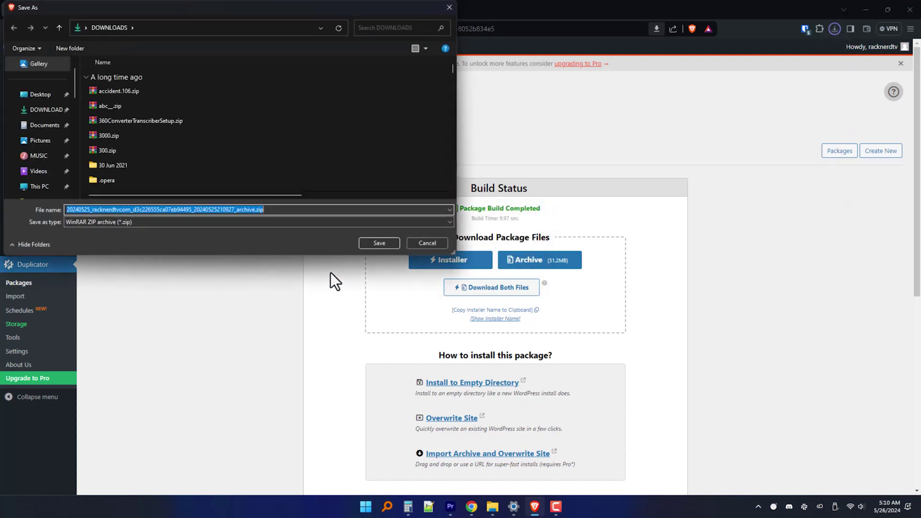
{"action": "left_click", "coordinate": [366, 242]}
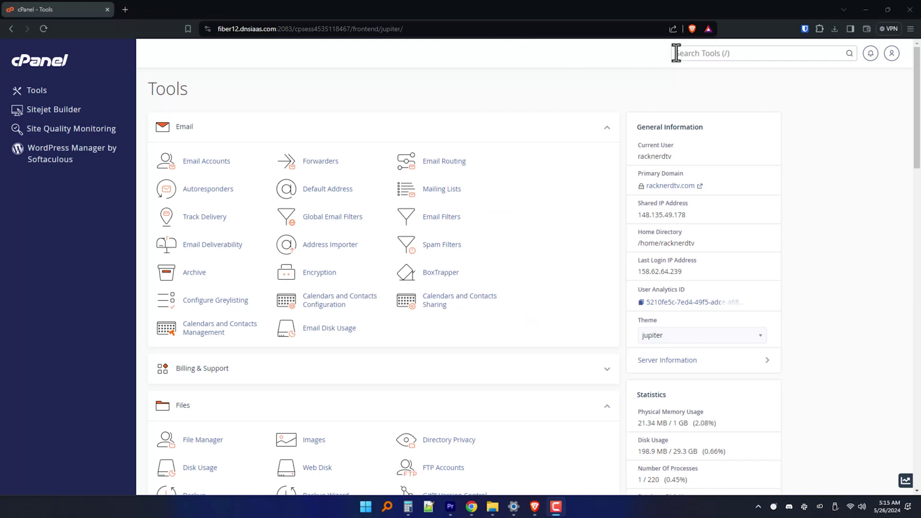
Step: Switch to cPanel, search the tools for "file", and open the public_html folder in File Manager
{"action": "left_click", "coordinate": [707, 54]}
{"action": "type", "text": "file"}
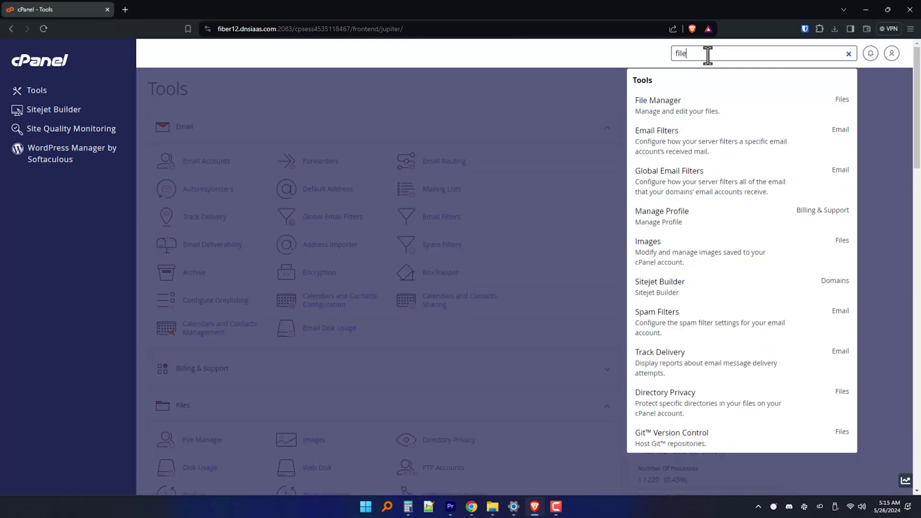
{"action": "left_click", "coordinate": [685, 122]}
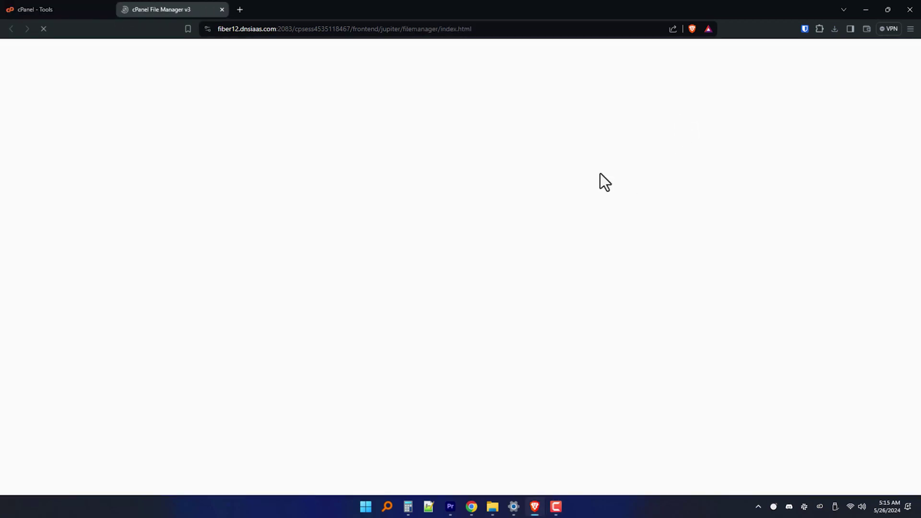
{"action": "double_click", "coordinate": [223, 422]}
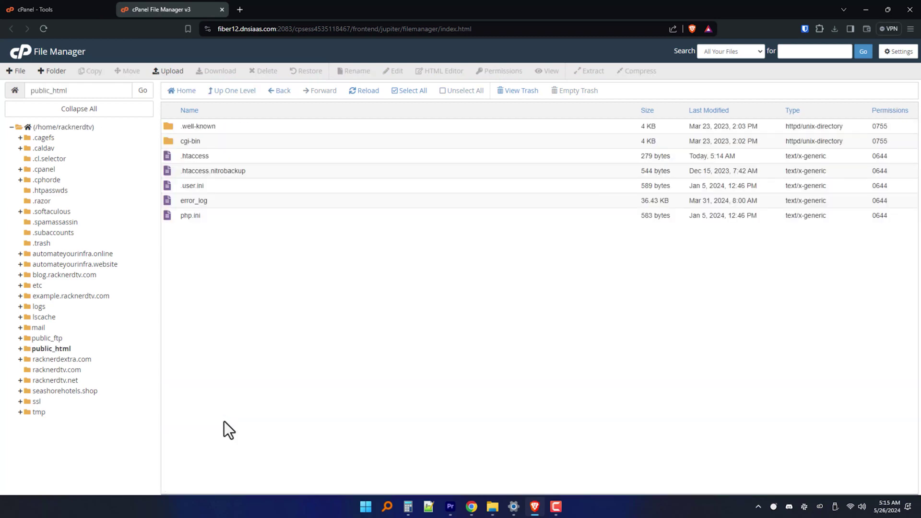
Step: Delete all files and folders in public_html permanently, skipping the trash
{"action": "left_click", "coordinate": [411, 92]}
{"action": "left_click", "coordinate": [262, 76]}
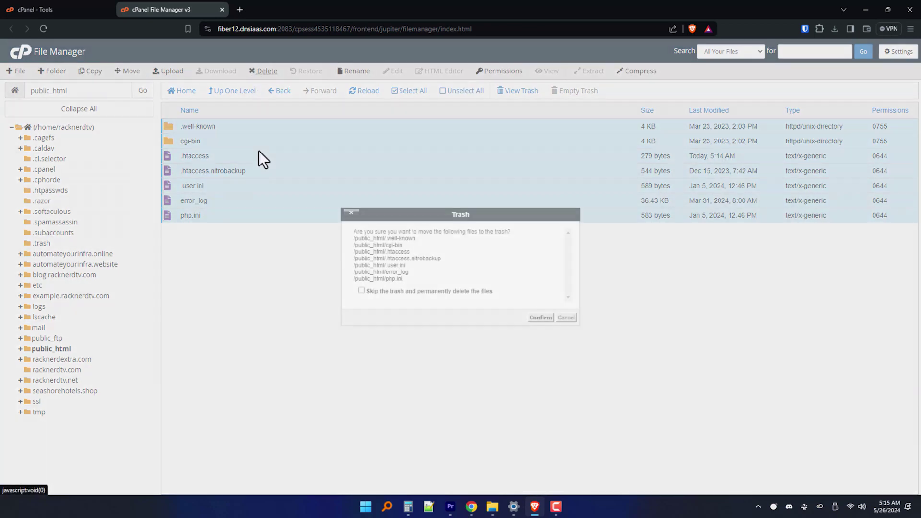
{"action": "left_click", "coordinate": [475, 292]}
{"action": "left_click", "coordinate": [541, 317]}
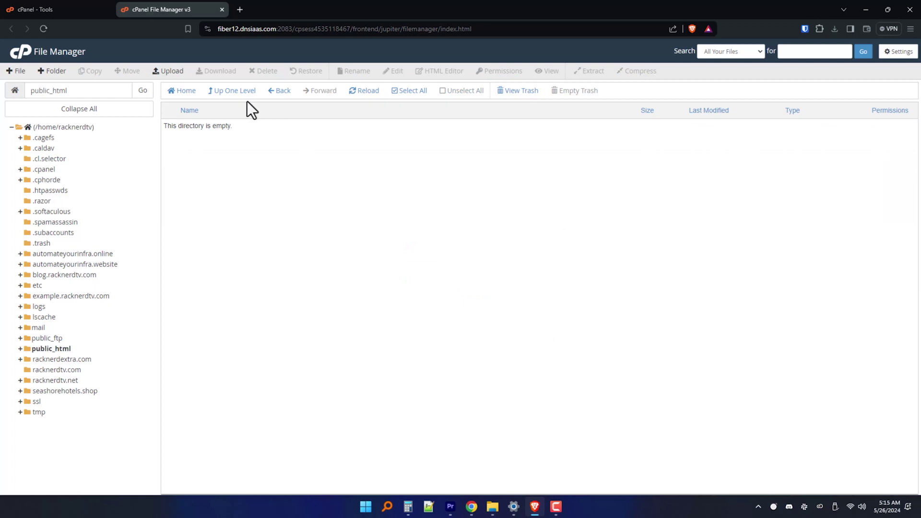
Step: Upload installer.php and the racknerdtvcom archive zip from the local DOWNLOADS folder to public_html
{"action": "left_click", "coordinate": [169, 72]}
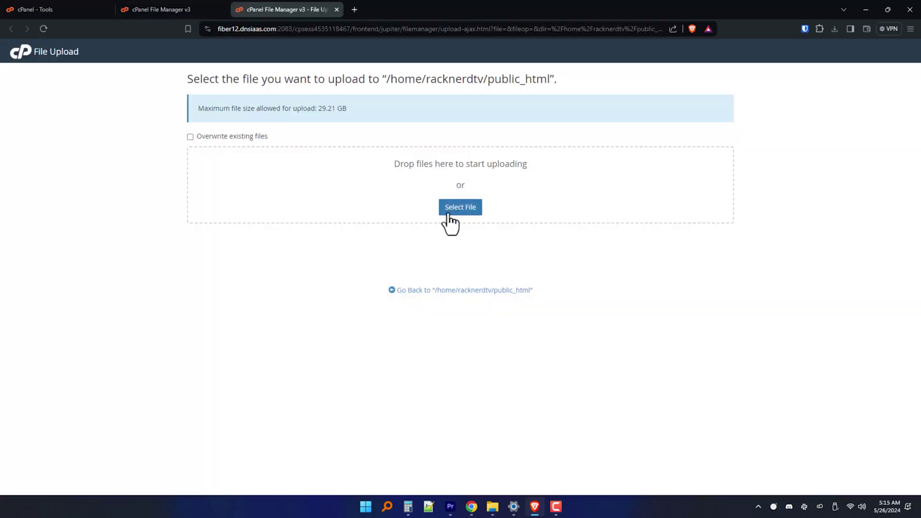
{"action": "left_click", "coordinate": [492, 506]}
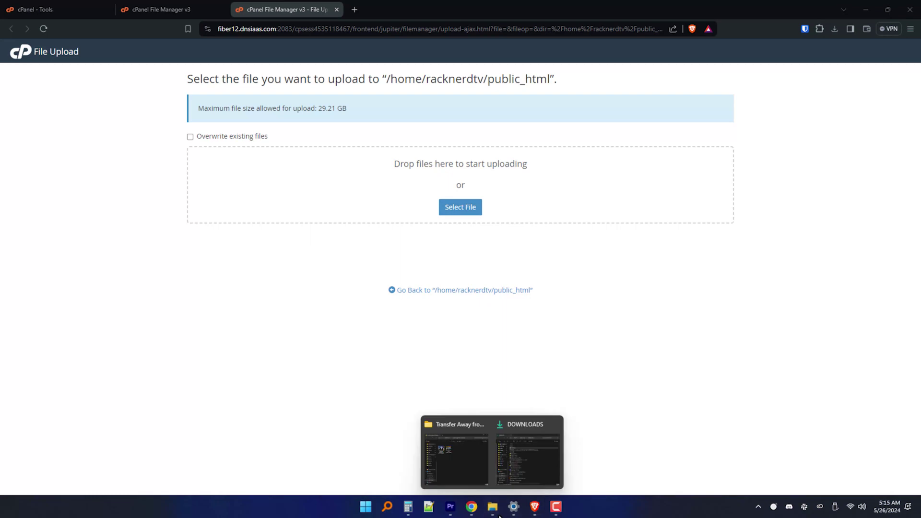
{"action": "left_click", "coordinate": [525, 479]}
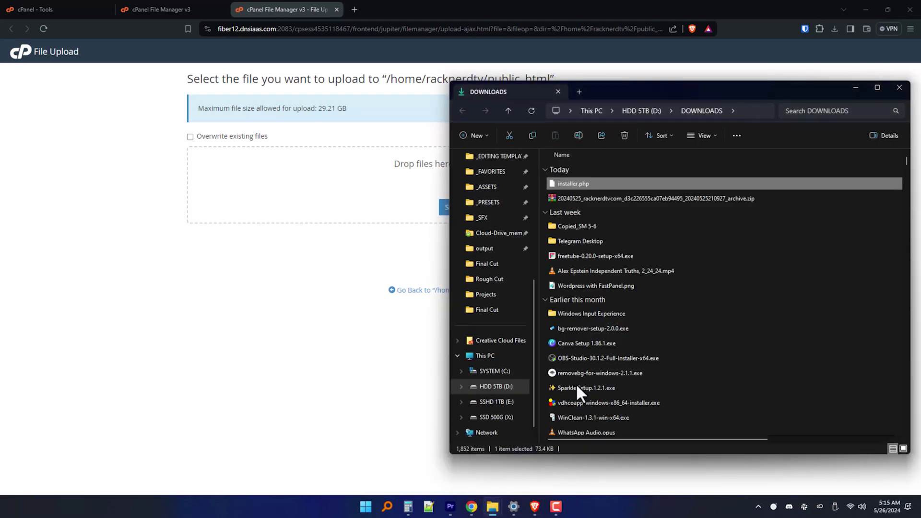
{"action": "left_click", "coordinate": [586, 196], "text": "ctrl"}
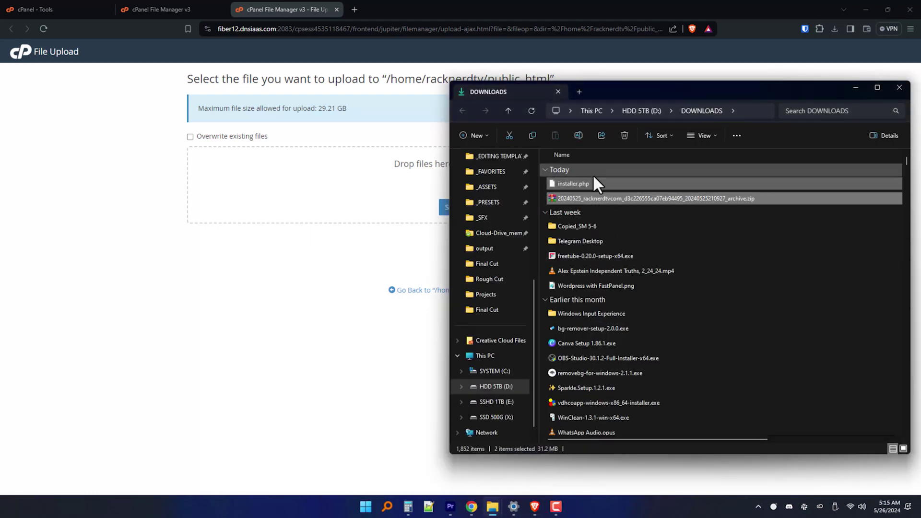
{"action": "left_click_drag", "start_coordinate": [591, 181], "coordinate": [346, 199]}
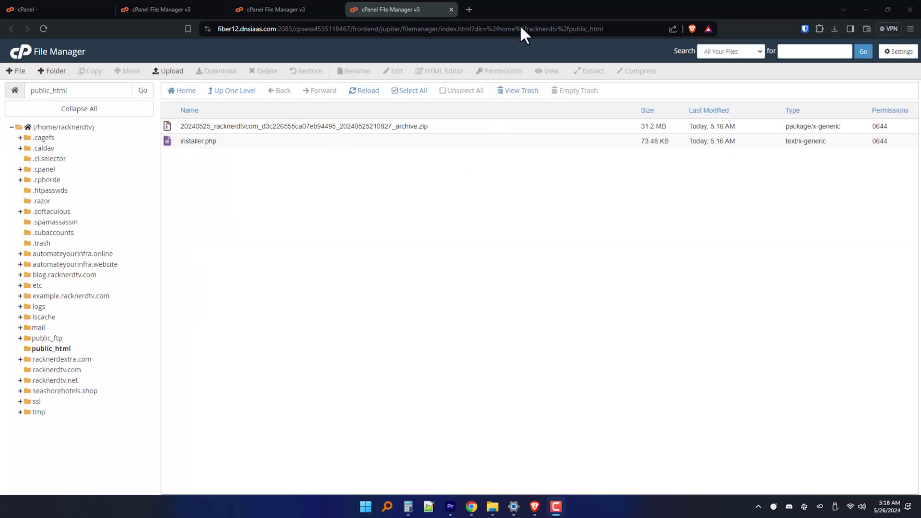
{"action": "left_click", "coordinate": [402, 217]}
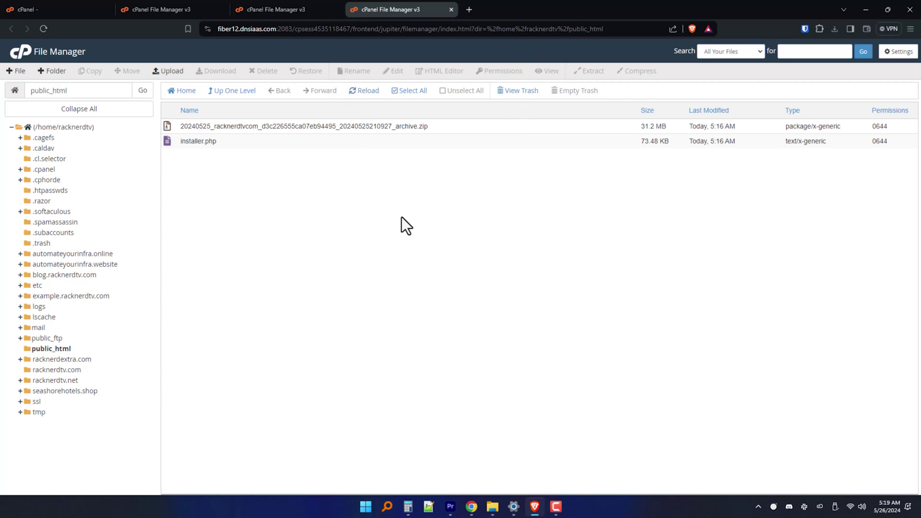
Step: Open dnschecker.org in a new browser tab and check the A record propagation of racknerdtv.com
{"action": "left_click", "coordinate": [469, 10]}
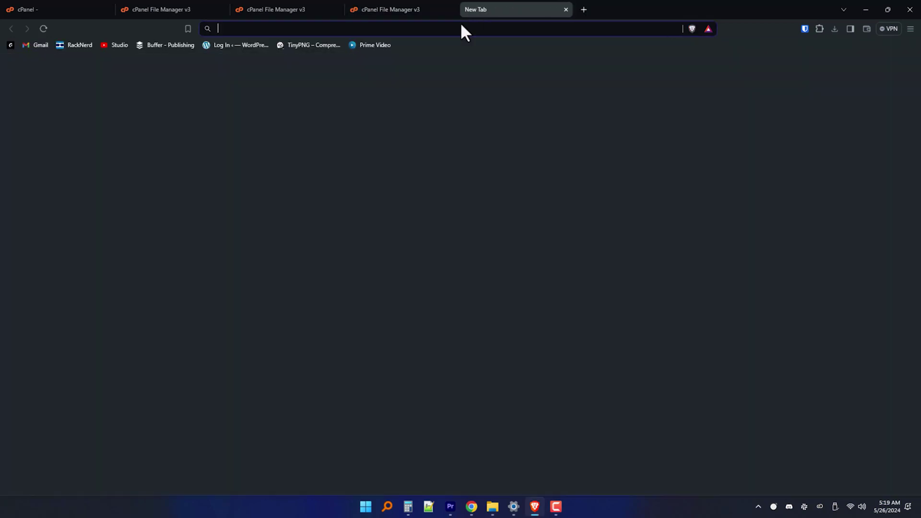
{"action": "type", "text": "dnschecker.org"}
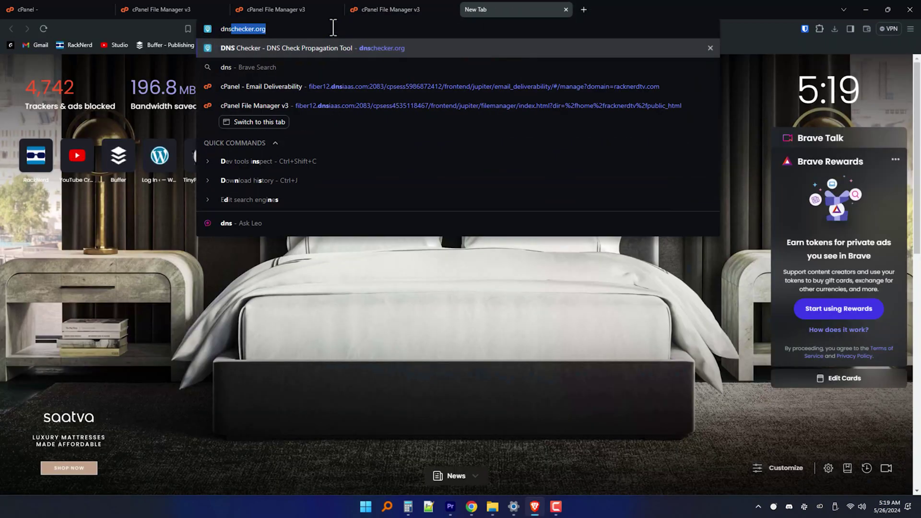
{"action": "key", "text": "Return"}
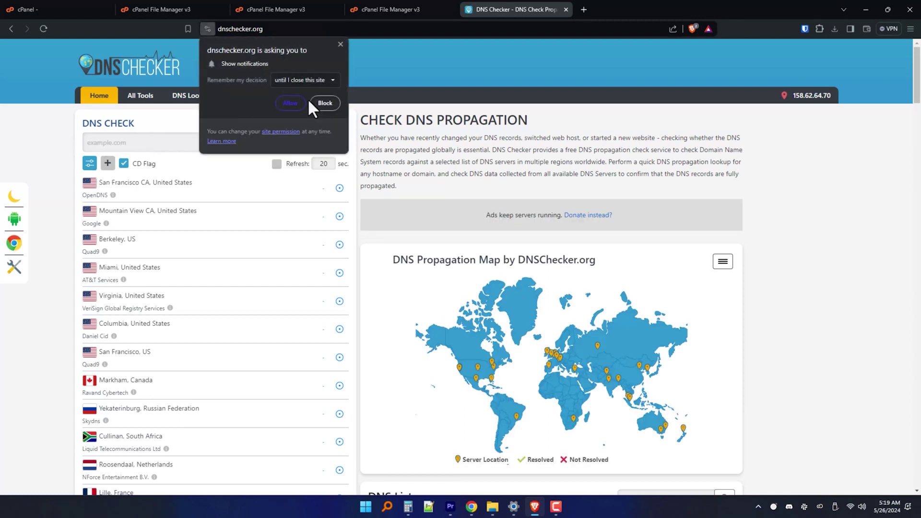
{"action": "left_click", "coordinate": [340, 44]}
{"action": "left_click", "coordinate": [134, 140]}
{"action": "type", "text": "racknerdt"}
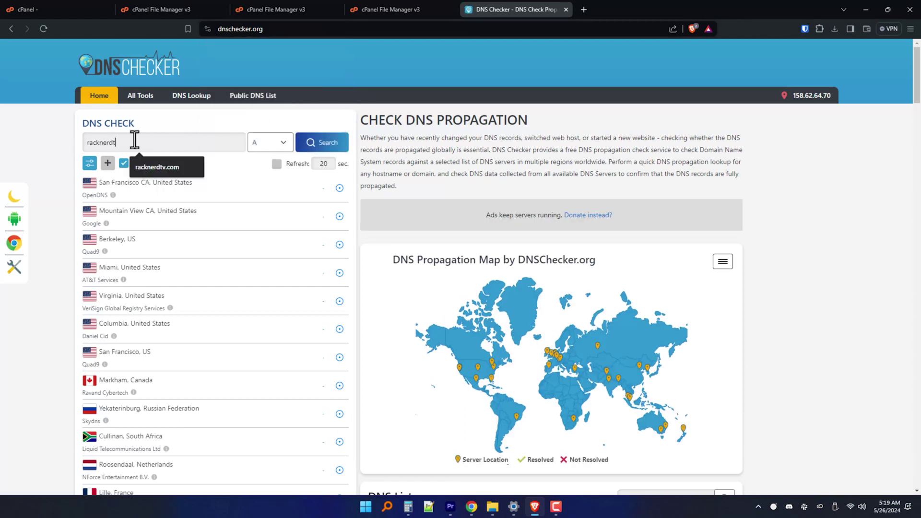
{"action": "type", "text": "v.com"}
{"action": "key", "text": "Return"}
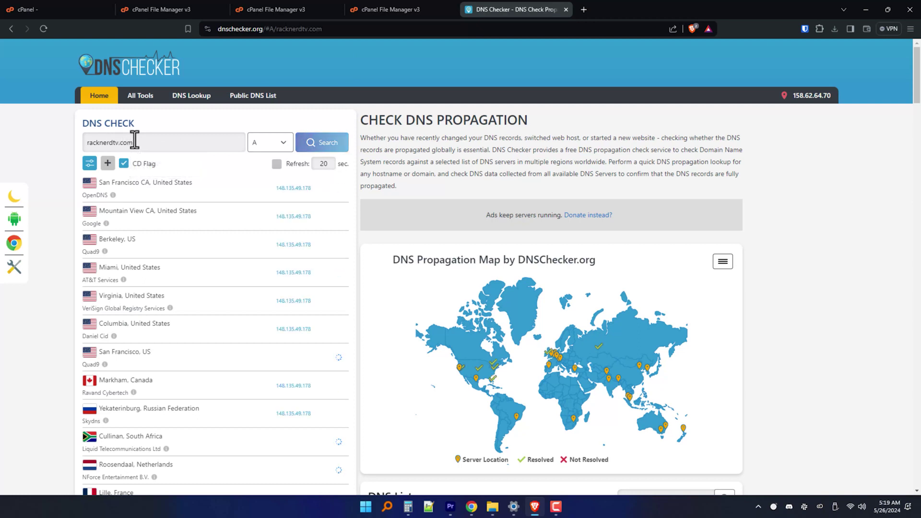
{"action": "left_click", "coordinate": [318, 149]}
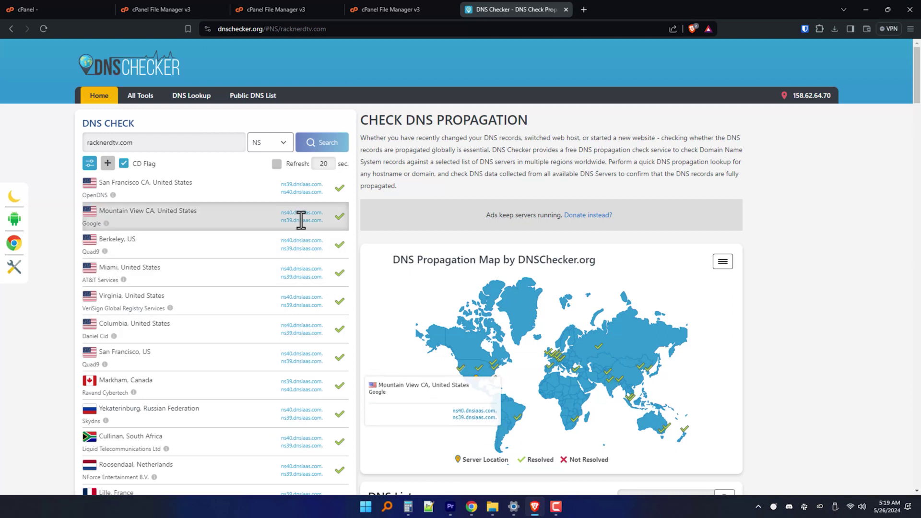
{"action": "left_click", "coordinate": [583, 8]}
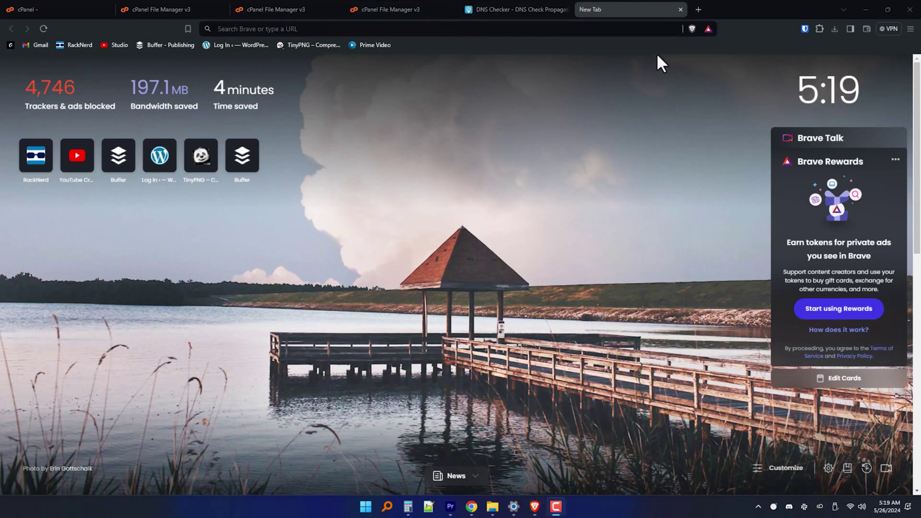
{"action": "left_click", "coordinate": [311, 29]}
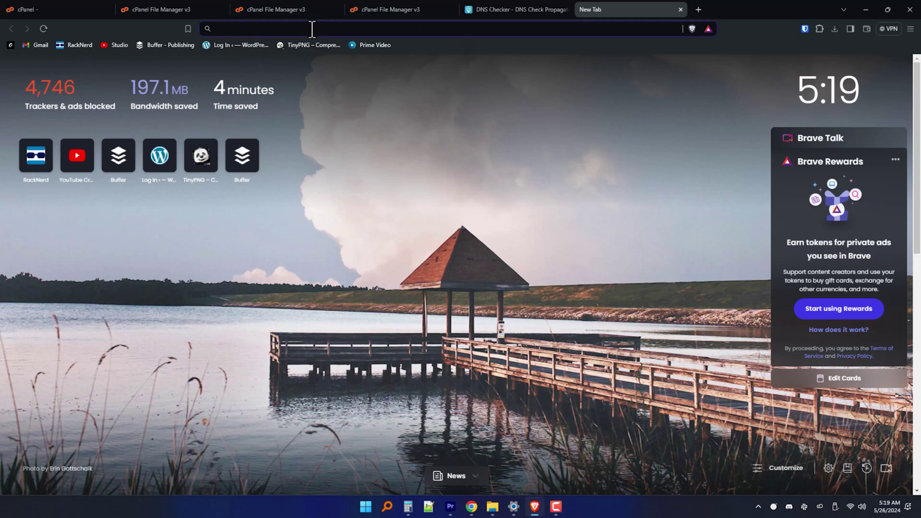
{"action": "type", "text": "http://racknerdtv.com/installer.php"}
{"action": "key", "text": "Return"}
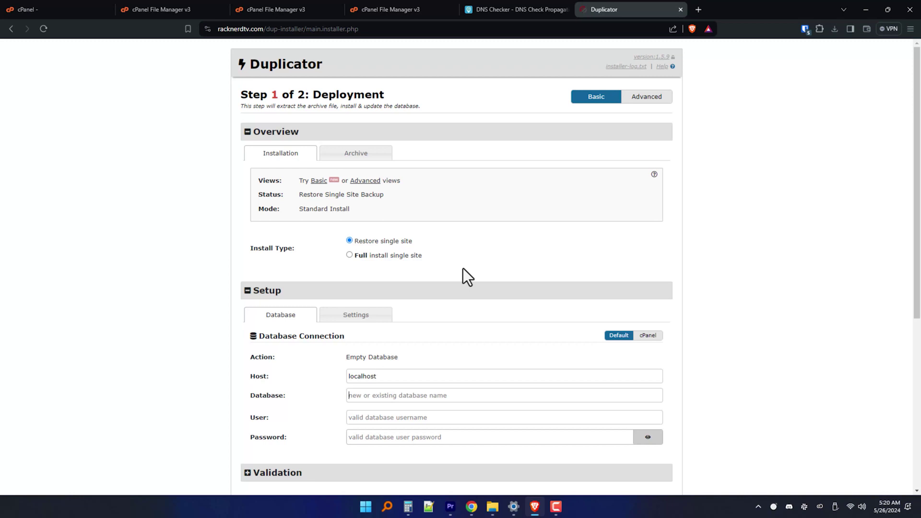
Step: Examine the install type options and the database connection fields on the installer's deployment page, keeping Restore single site
{"action": "left_click", "coordinate": [395, 257]}
{"action": "left_click", "coordinate": [399, 243]}
{"action": "scroll", "coordinate": [441, 346], "scroll_direction": "down", "scroll_amount": 1}
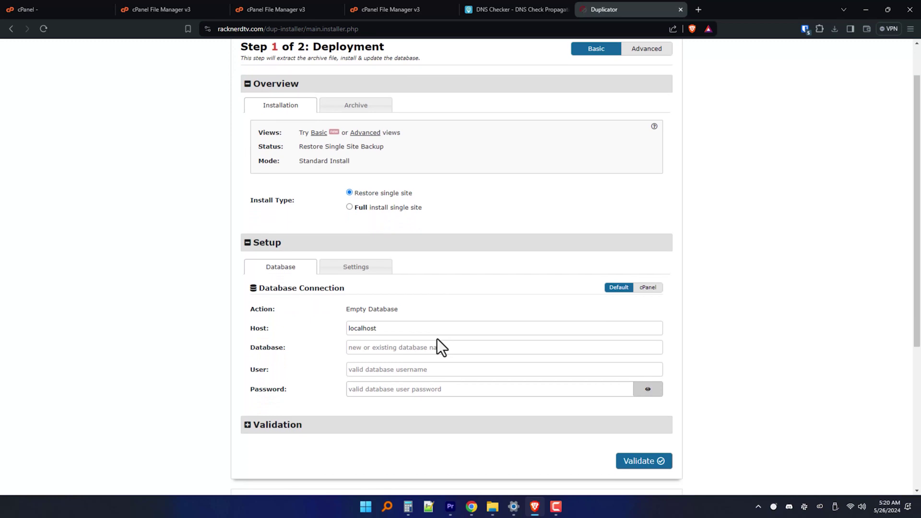
{"action": "scroll", "coordinate": [437, 339], "scroll_direction": "down", "scroll_amount": 2}
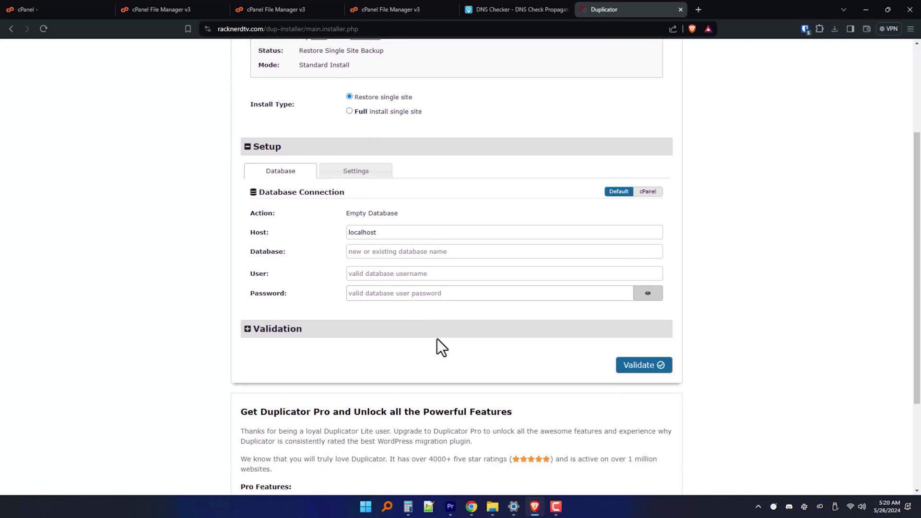
{"action": "scroll", "coordinate": [436, 338], "scroll_direction": "down", "scroll_amount": 1}
{"action": "scroll", "coordinate": [438, 341], "scroll_direction": "down", "scroll_amount": 1}
{"action": "scroll", "coordinate": [435, 338], "scroll_direction": "up", "scroll_amount": 4}
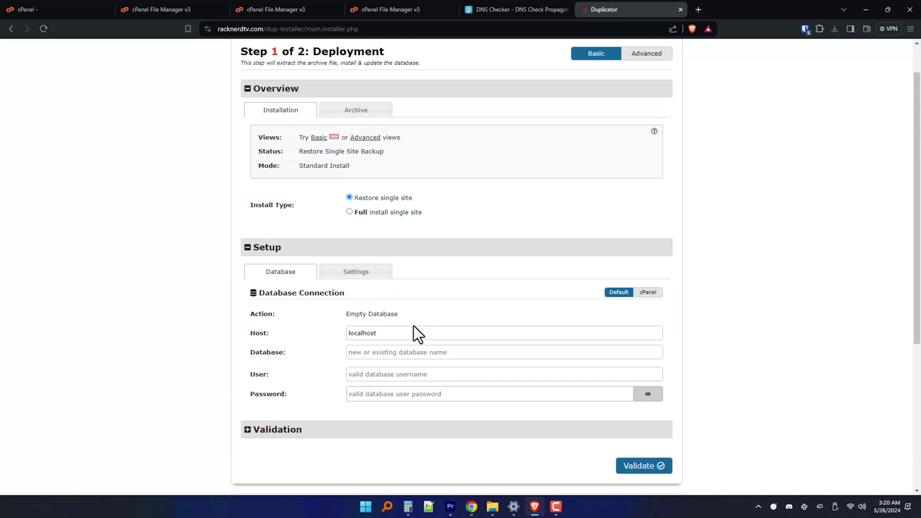
Step: Switch to cPanel, search the tools for "datab", and create a database with the name wordpress in the Database Wizard
{"action": "left_click", "coordinate": [67, 8]}
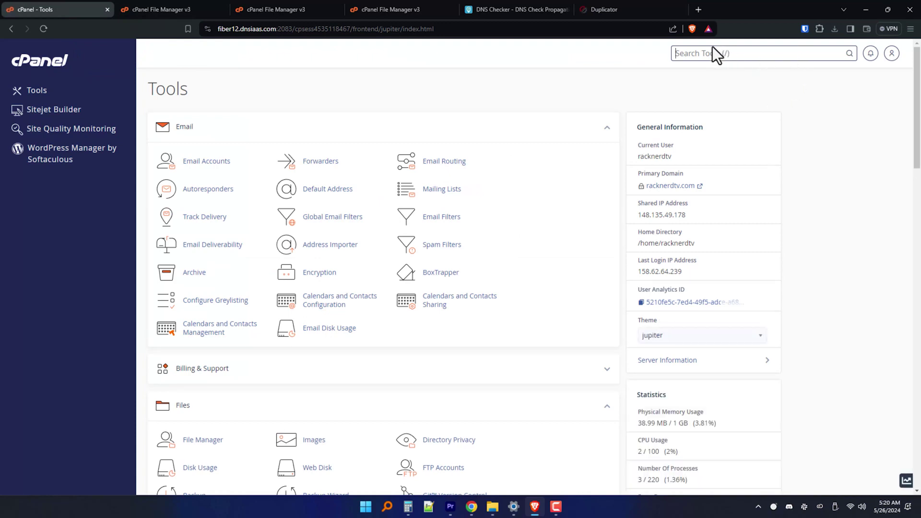
{"action": "left_click", "coordinate": [685, 49]}
{"action": "type", "text": "datab"}
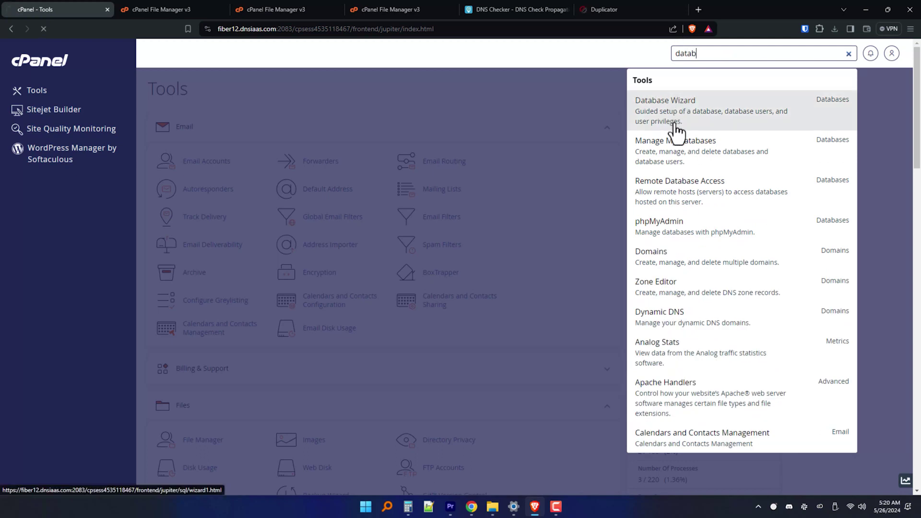
{"action": "left_click", "coordinate": [641, 127]}
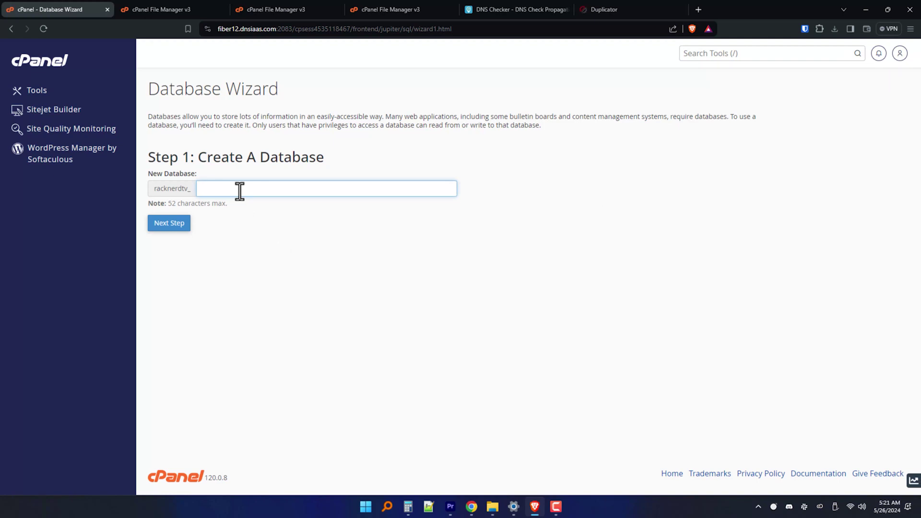
{"action": "type", "text": "wordpress"}
{"action": "left_click", "coordinate": [177, 225]}
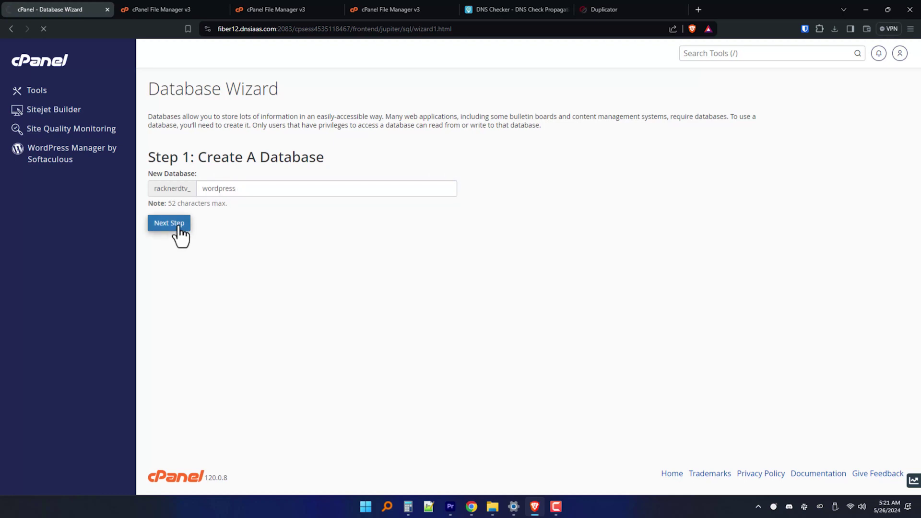
Step: Create a database user with the username wordpress, entering and repeating a strong database user password
{"action": "type", "text": "wordpress"}
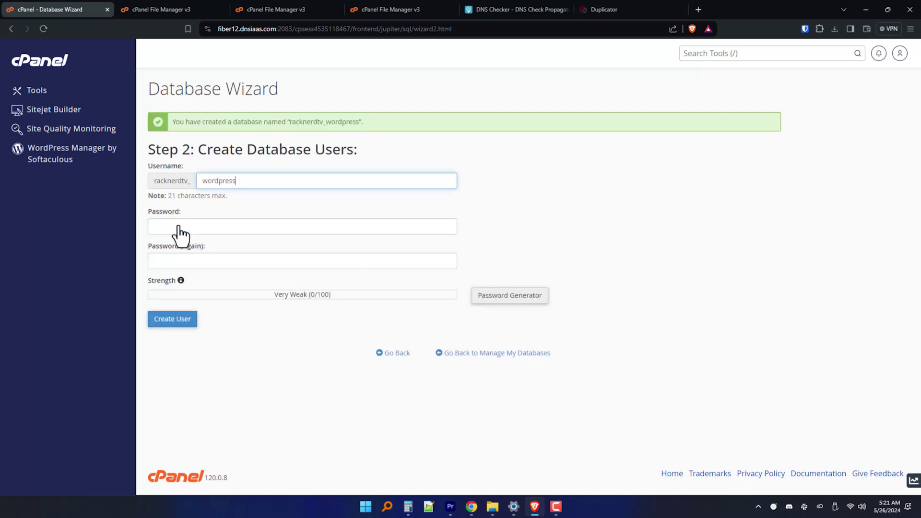
{"action": "left_click", "coordinate": [178, 226]}
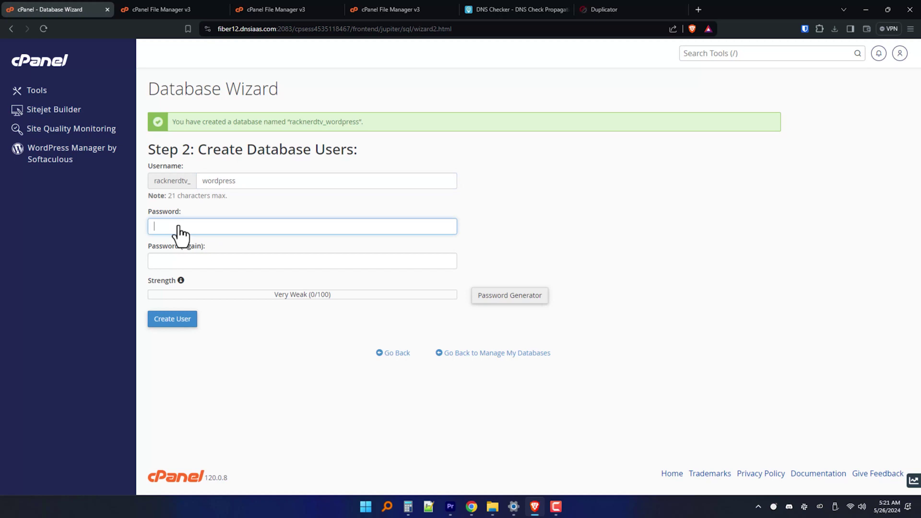
{"action": "type", "text": "*******"}
{"action": "key", "text": "BackSpace"}
{"action": "key", "text": "BackSpace"}
{"action": "key", "text": "BackSpace"}
{"action": "key", "text": "BackSpace"}
{"action": "key", "text": "BackSpace"}
{"action": "key", "text": "BackSpace"}
{"action": "key", "text": "BackSpace"}
{"action": "type", "text": "**********"}
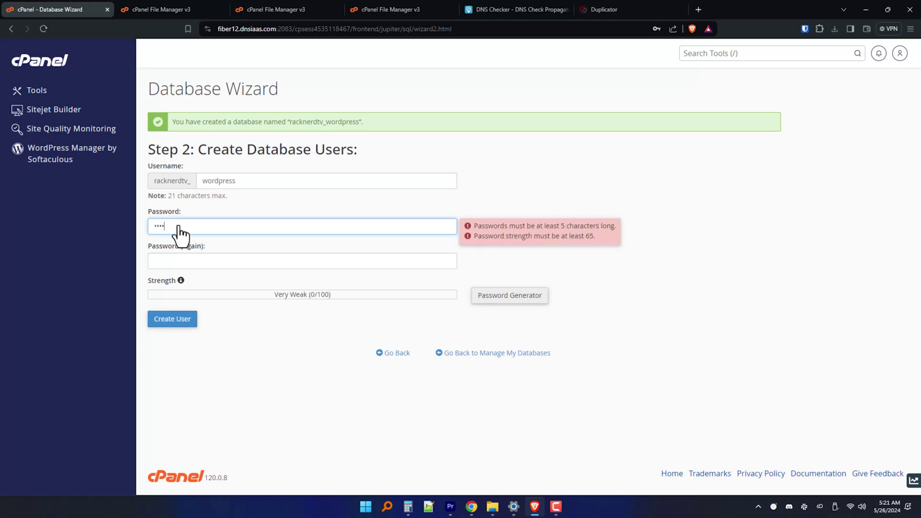
{"action": "type", "text": "**"}
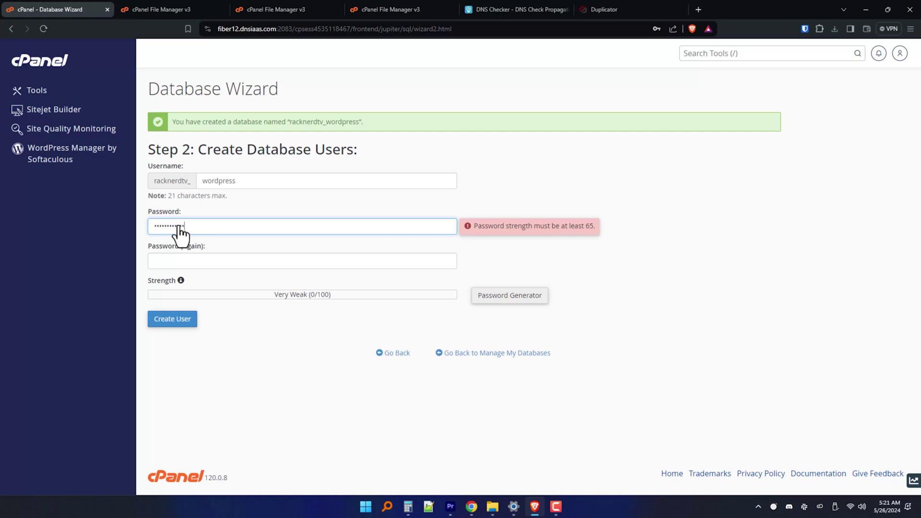
{"action": "left_click", "coordinate": [174, 259]}
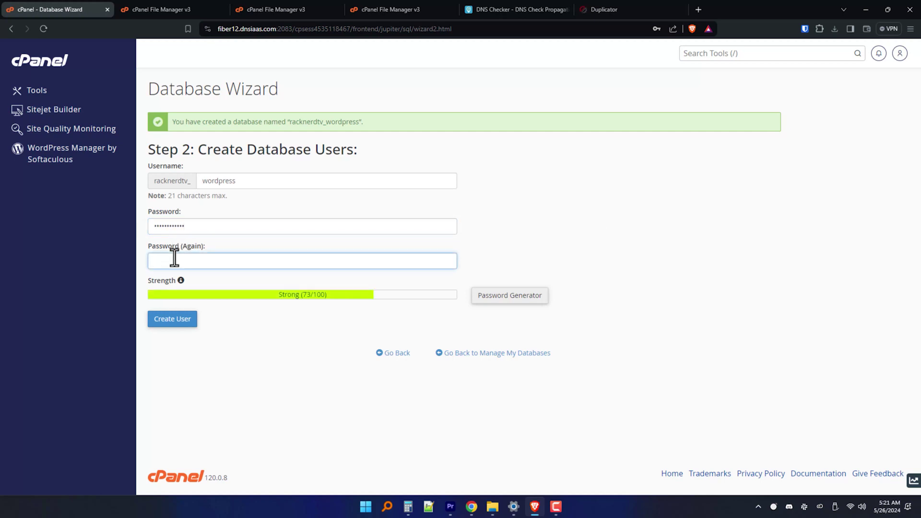
{"action": "type", "text": "************"}
{"action": "left_click", "coordinate": [180, 325]}
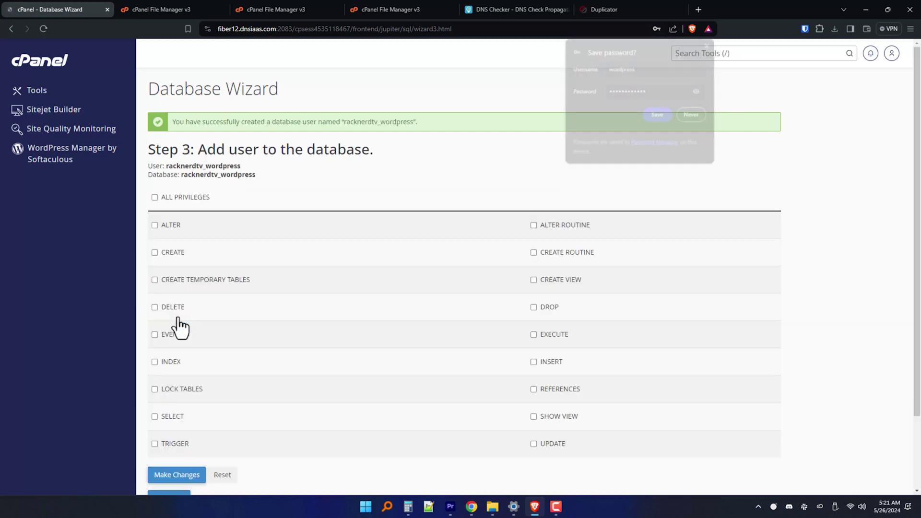
Step: Grant the new user ALL PRIVILEGES on the database and dismiss the browser's offer to save the password
{"action": "left_click", "coordinate": [153, 198]}
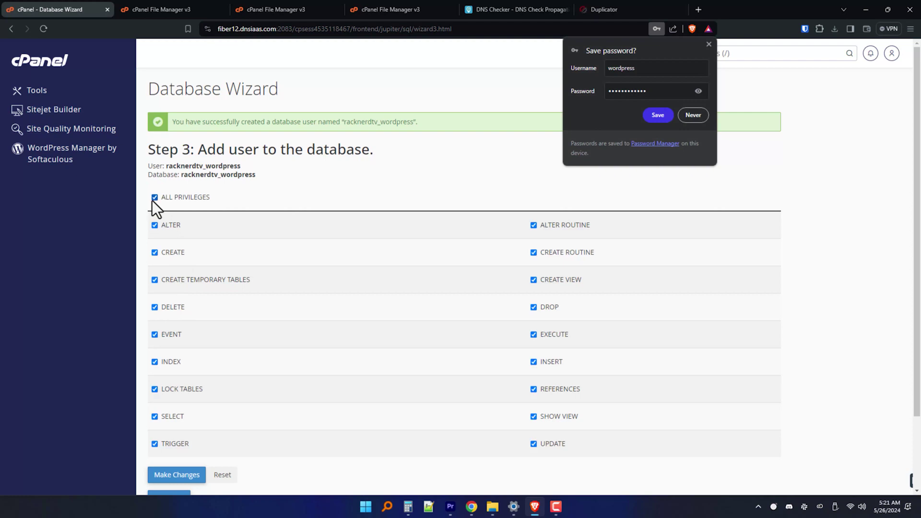
{"action": "left_click_drag", "start_coordinate": [263, 178], "coordinate": [149, 168]}
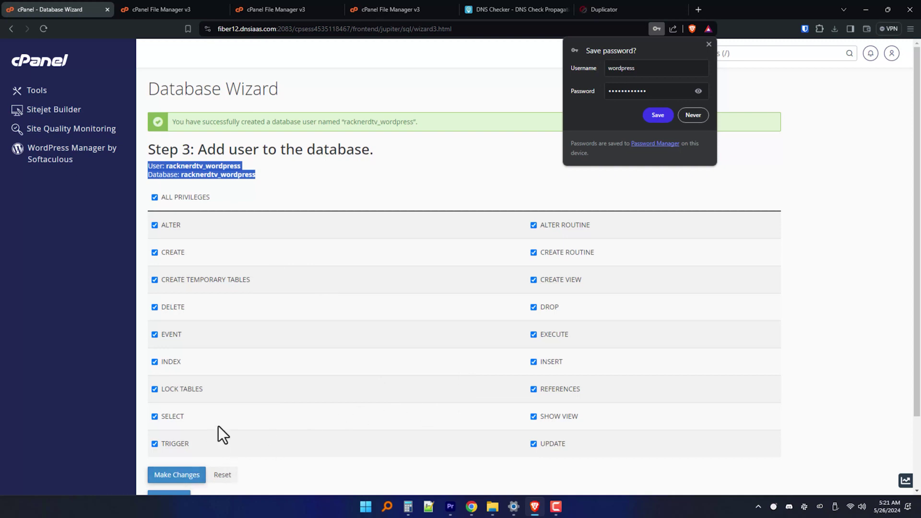
{"action": "scroll", "coordinate": [217, 434], "scroll_direction": "down", "scroll_amount": 1}
{"action": "left_click", "coordinate": [177, 427]}
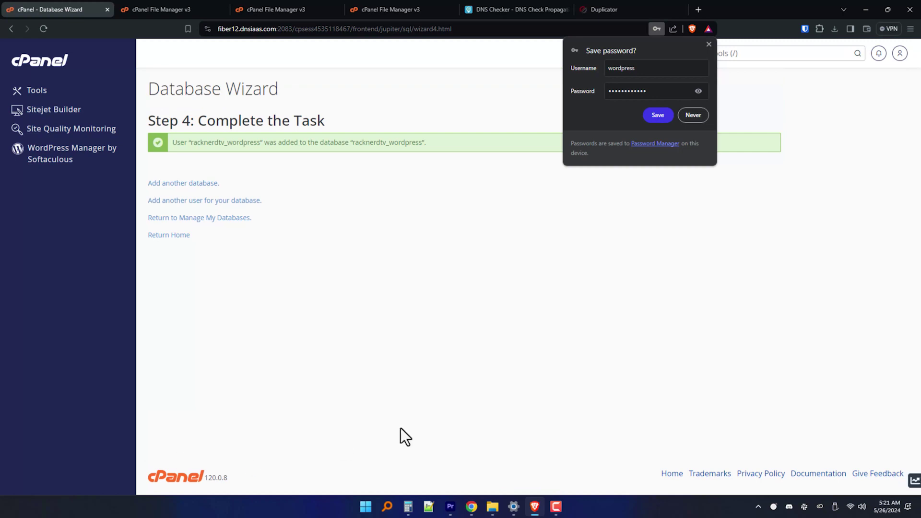
{"action": "left_click", "coordinate": [708, 44]}
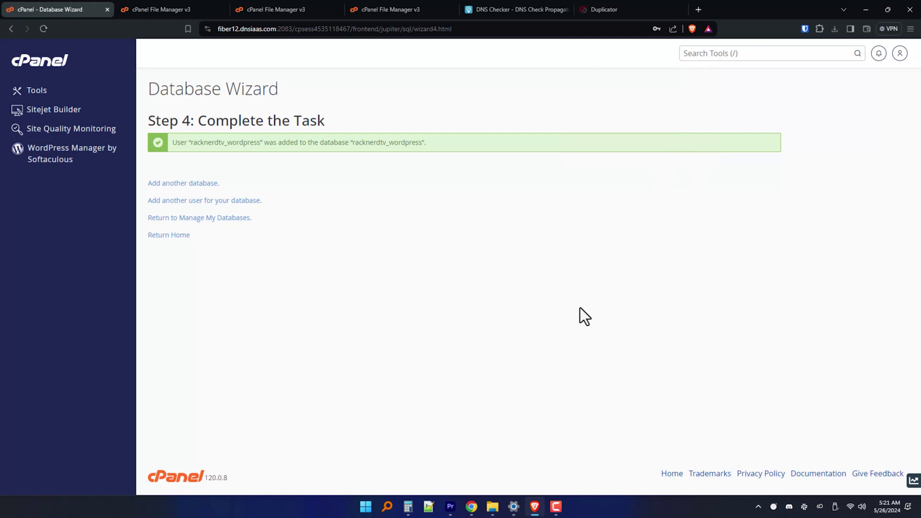
Step: Switch to the Duplicator installer and enter racknerdtv_wordpress as both the database name and the database user
{"action": "left_click", "coordinate": [612, 7]}
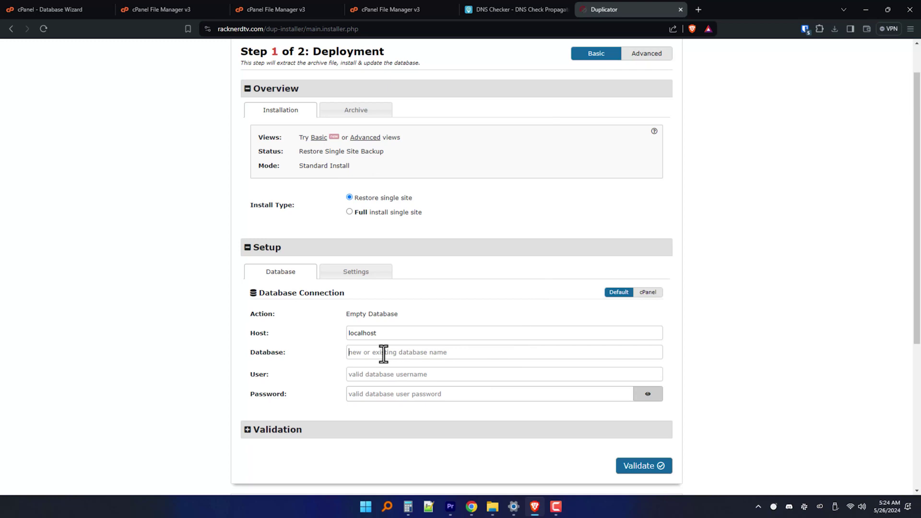
{"action": "type", "text": "racknerdtv_wordpress"}
{"action": "double_click", "coordinate": [383, 353]}
{"action": "key", "text": "ctrl+c"}
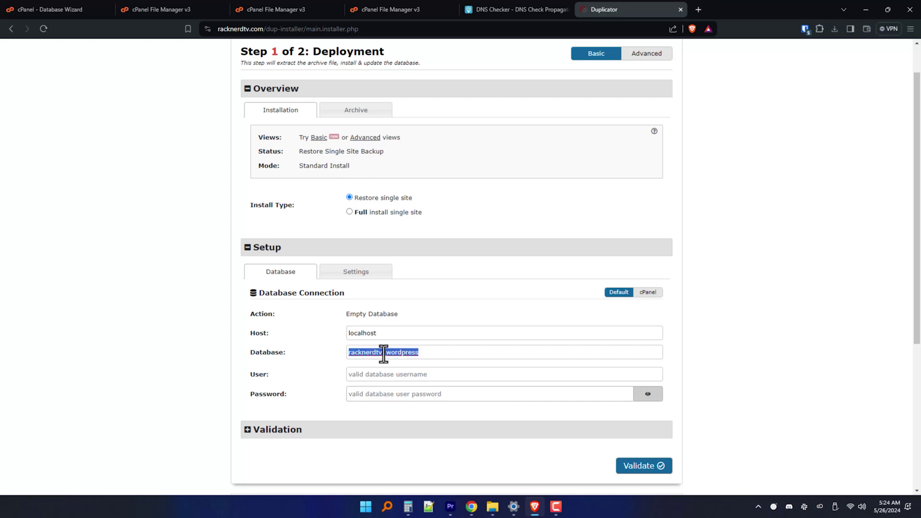
{"action": "left_click", "coordinate": [369, 379]}
{"action": "key", "text": "ctrl+v"}
Step: Enter the database user password and validate the deployment setup
{"action": "left_click", "coordinate": [380, 395]}
{"action": "type", "text": "•••••••••"}
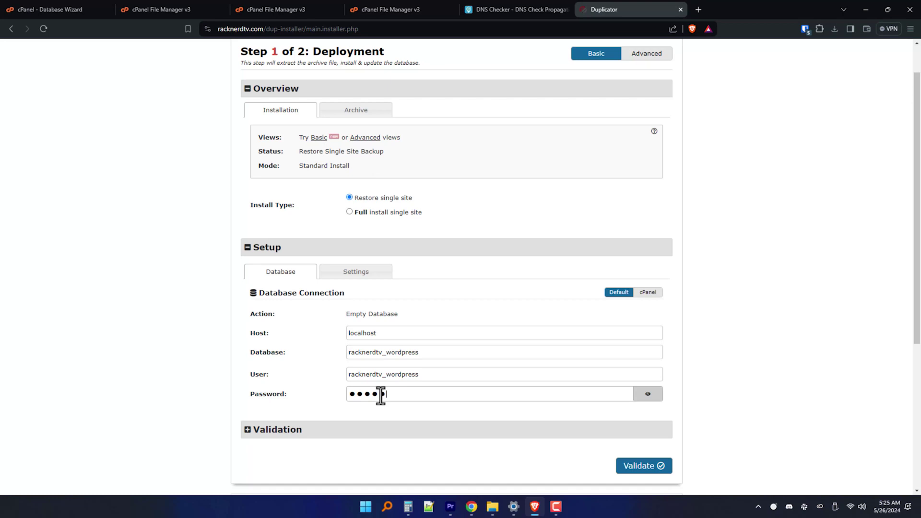
{"action": "type", "text": "•••"}
{"action": "scroll", "coordinate": [640, 413], "scroll_direction": "down", "scroll_amount": 1}
{"action": "left_click", "coordinate": [641, 421]}
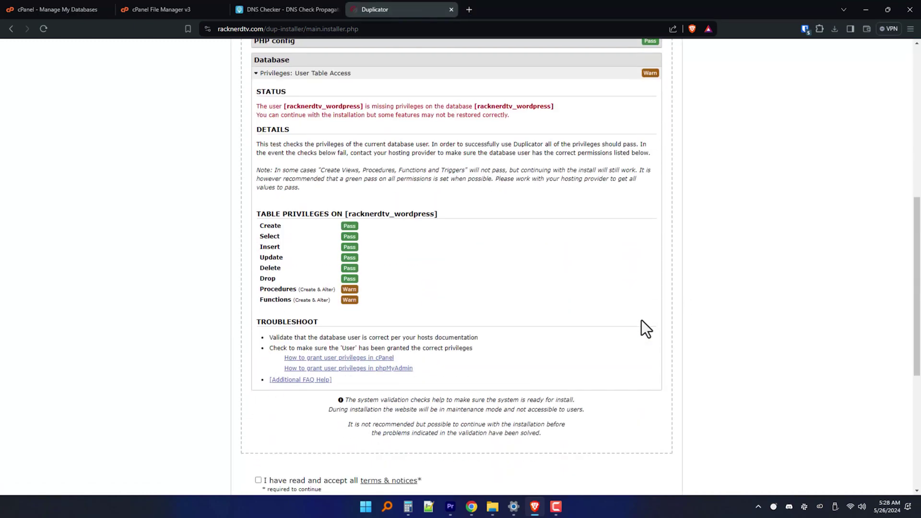
Step: Accept the terms and notices, and confirm running the installer with the listed site and database settings
{"action": "scroll", "coordinate": [641, 321], "scroll_direction": "down", "scroll_amount": 4}
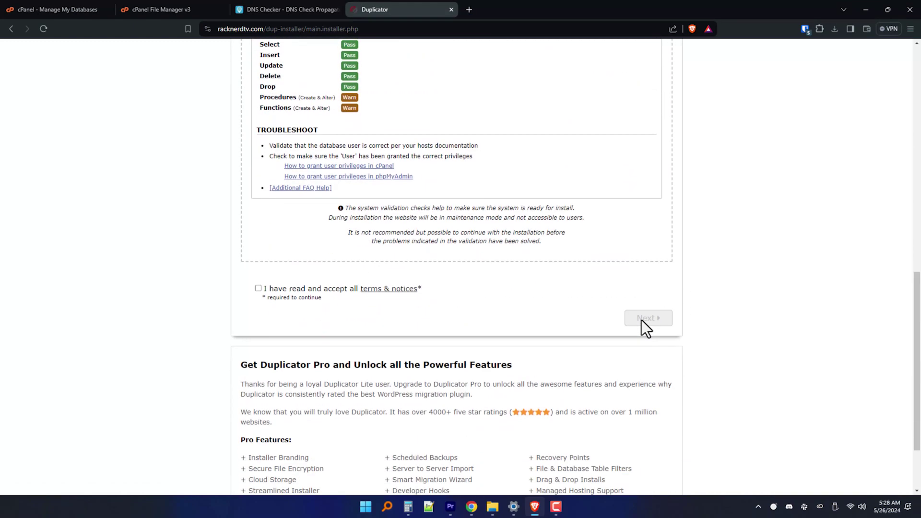
{"action": "left_click", "coordinate": [258, 289]}
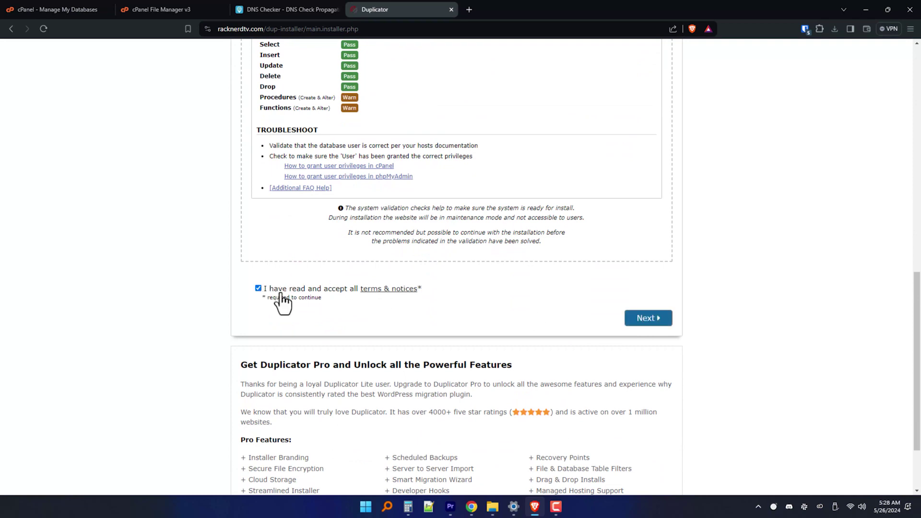
{"action": "left_click", "coordinate": [637, 319]}
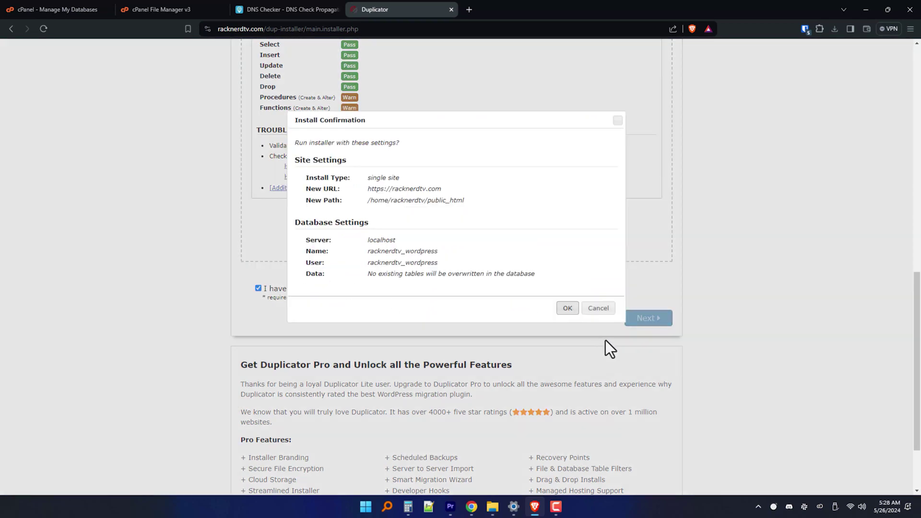
{"action": "left_click", "coordinate": [569, 308]}
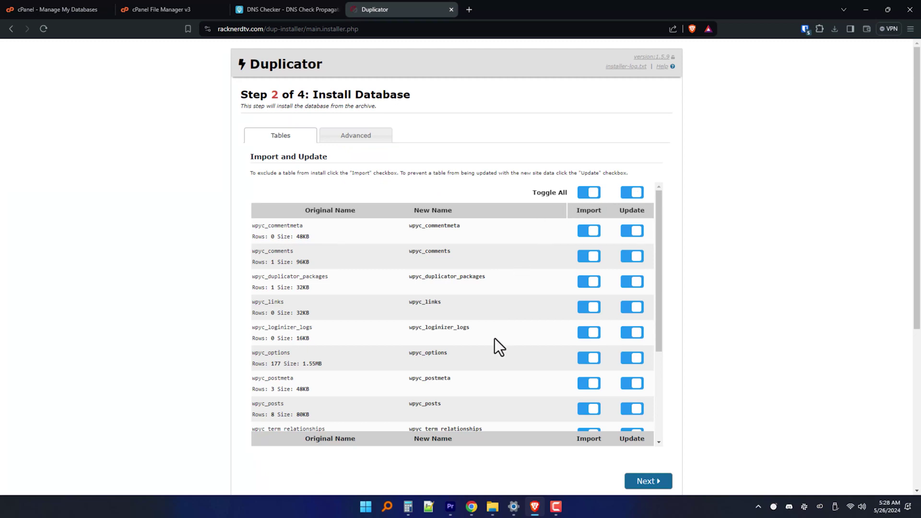
Step: Install the database with all tables set to import and update, and run the Update Data stage
{"action": "left_click", "coordinate": [634, 480]}
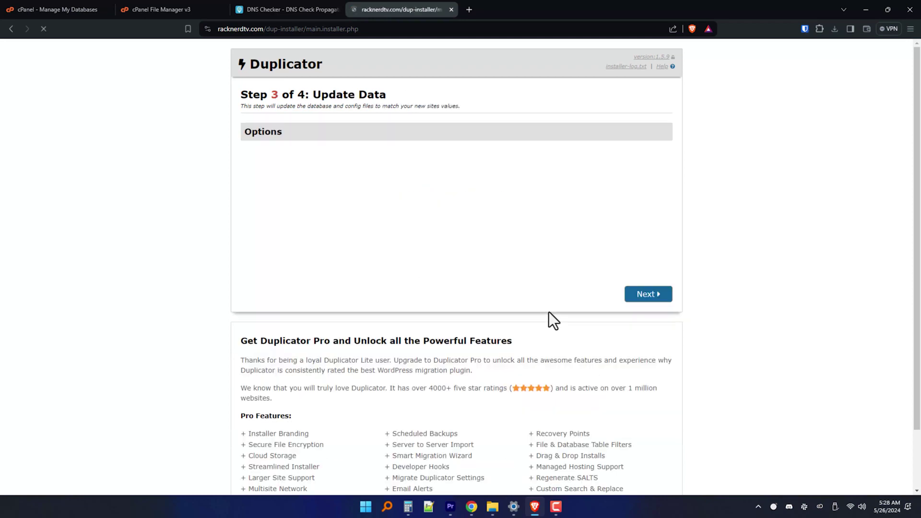
{"action": "left_click", "coordinate": [653, 395]}
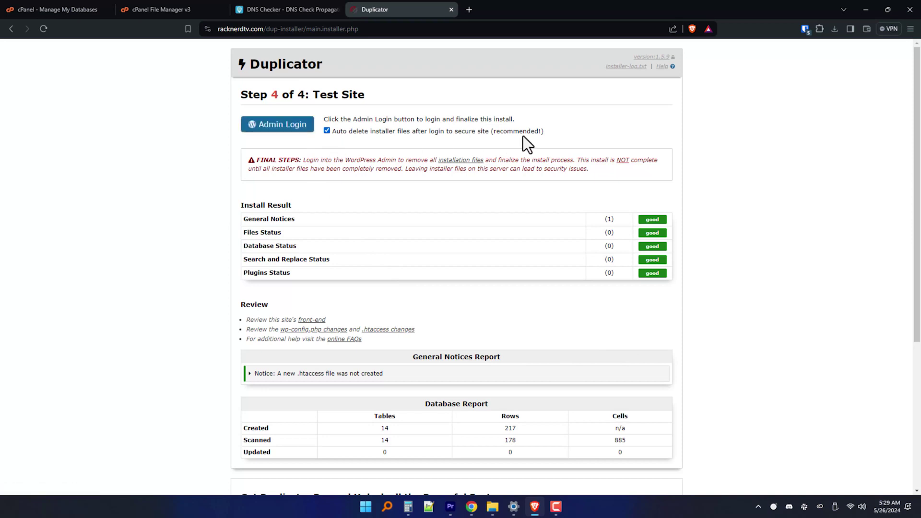
Step: Open the admin login with installer auto-deletion enabled, and log in to WordPress as racknerdtv with the account password and Remember Me set
{"action": "left_click_drag", "start_coordinate": [551, 131], "coordinate": [336, 132]}
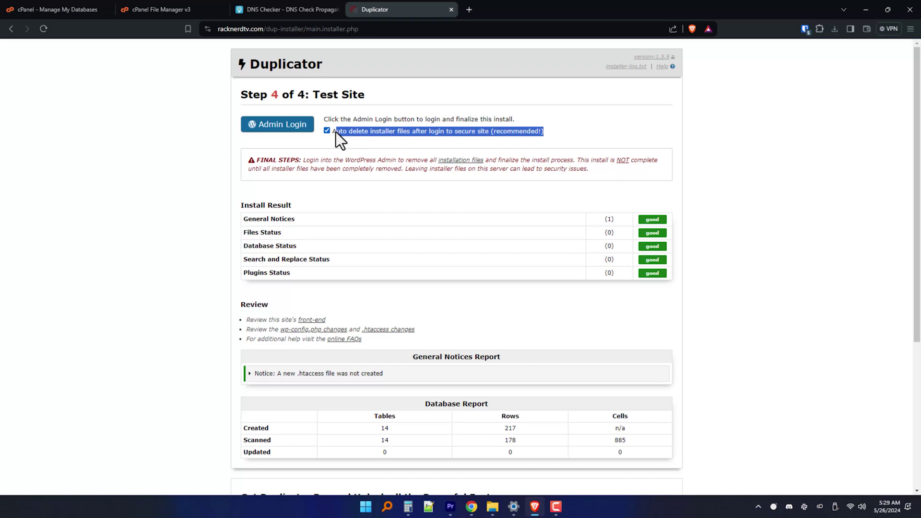
{"action": "left_click", "coordinate": [283, 124]}
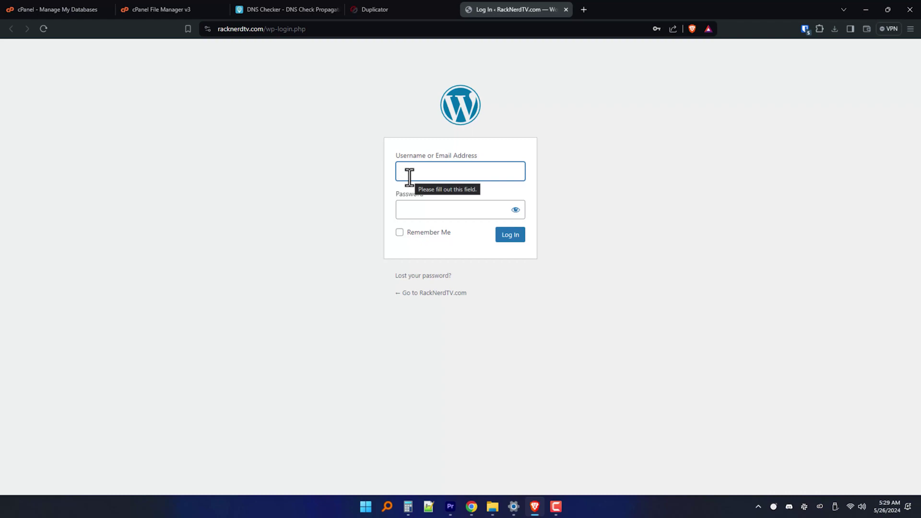
{"action": "type", "text": "rack"}
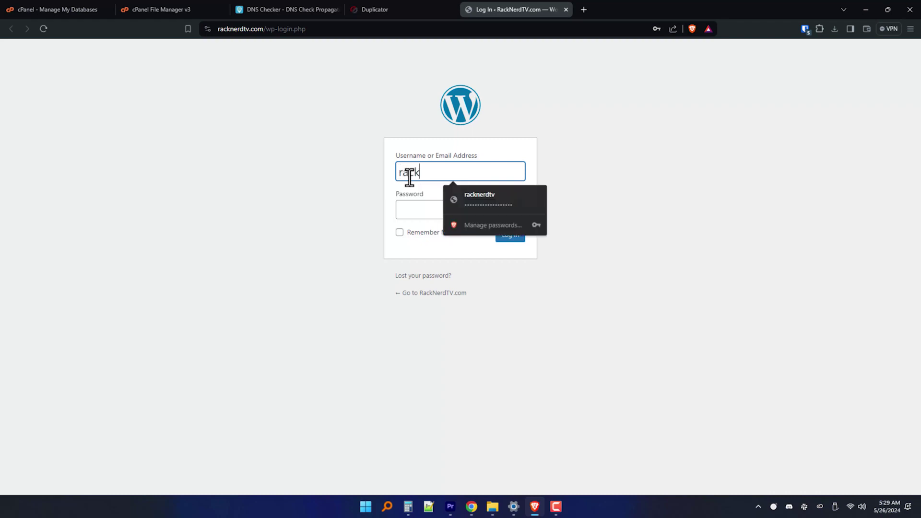
{"action": "type", "text": "nerdtv"}
{"action": "key", "text": "Tab"}
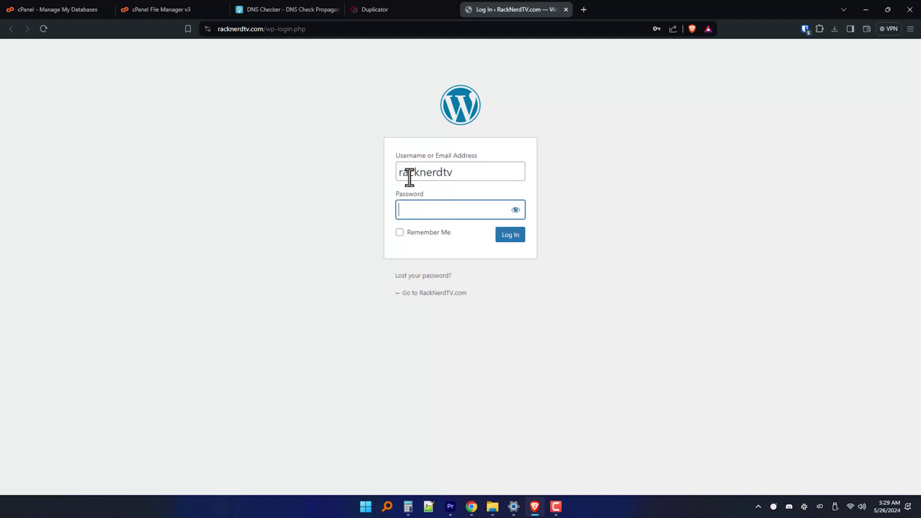
{"action": "type", "text": "•••••••••••••"}
{"action": "left_click", "coordinate": [440, 232]}
{"action": "left_click", "coordinate": [504, 238]}
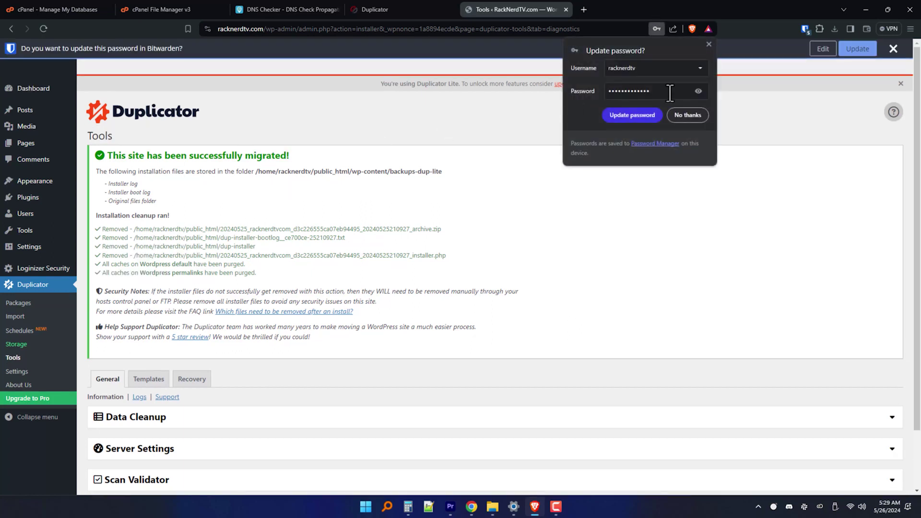
Step: Update the saved WordPress login password in both the browser and Bitwarden, and review the migration and cleanup report
{"action": "left_click", "coordinate": [641, 114]}
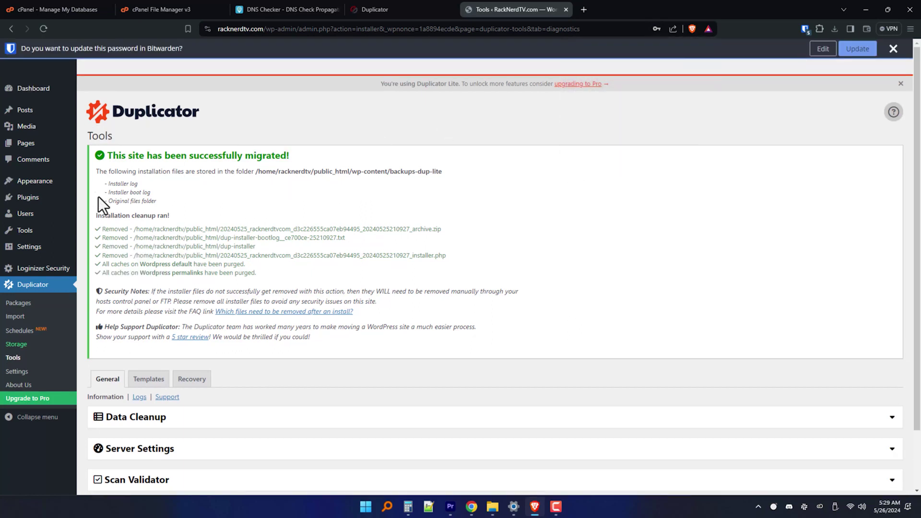
{"action": "left_click_drag", "start_coordinate": [103, 154], "coordinate": [358, 275]}
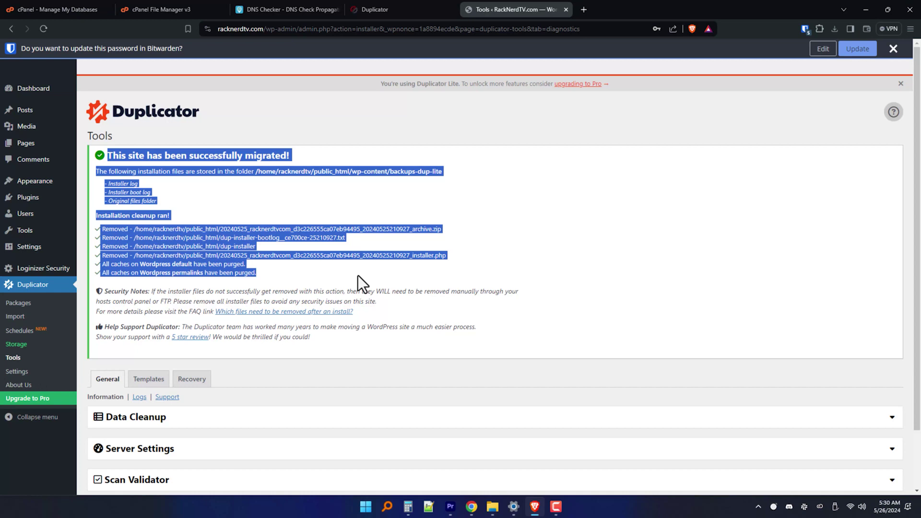
{"action": "left_click", "coordinate": [864, 51]}
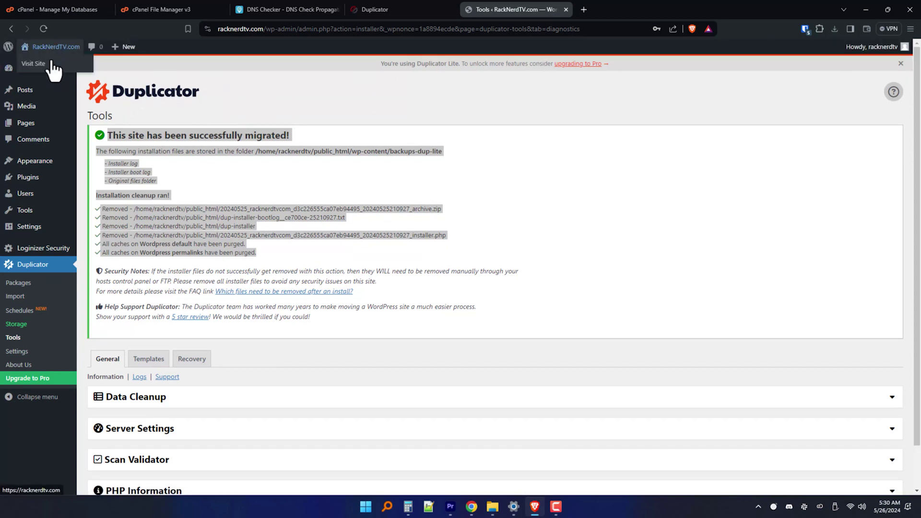
Step: Visit the migrated RackNerdTV.com site and examine its home page content
{"action": "left_click", "coordinate": [48, 62]}
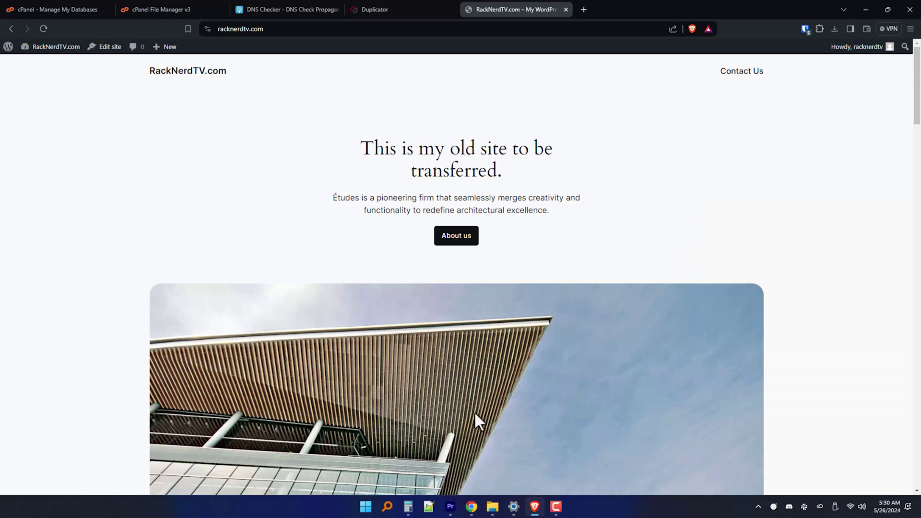
{"action": "scroll", "coordinate": [607, 357], "scroll_direction": "down", "scroll_amount": 7}
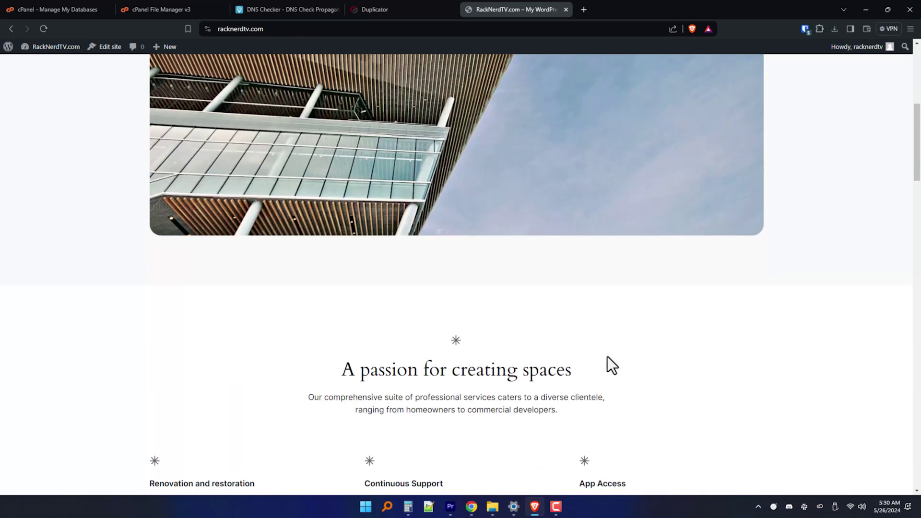